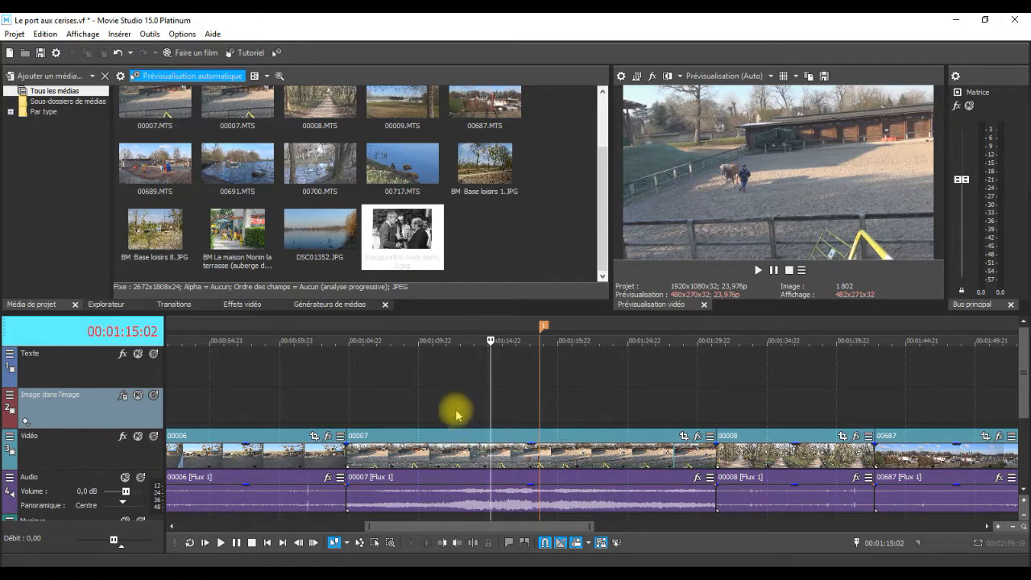
# Narrow the project media panel to widen the video preview, and extend the timeline area upward to show all five tracks.
pyautogui.scroll(2, 466, 405)
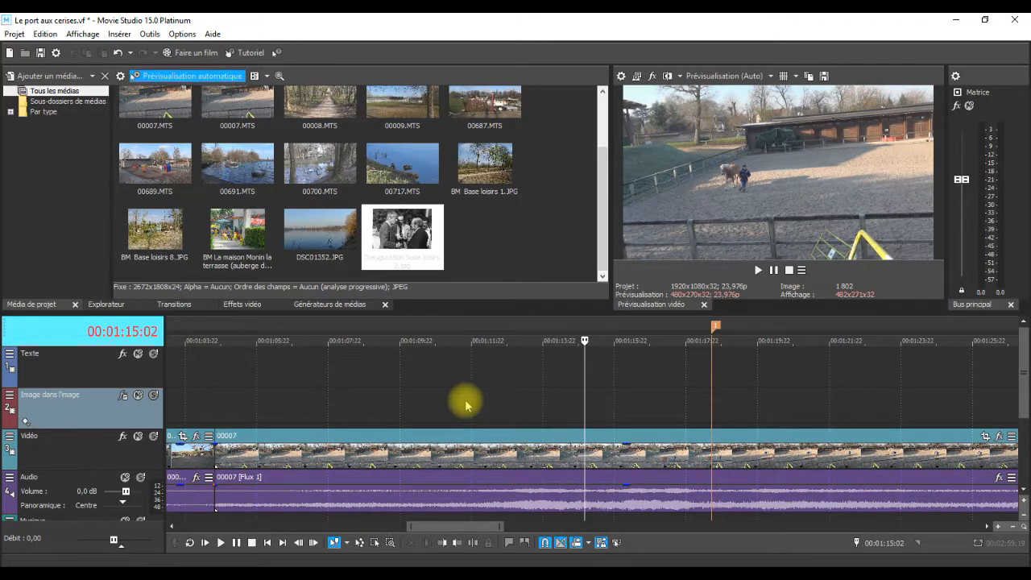
pyautogui.scroll(-6, 466, 405)
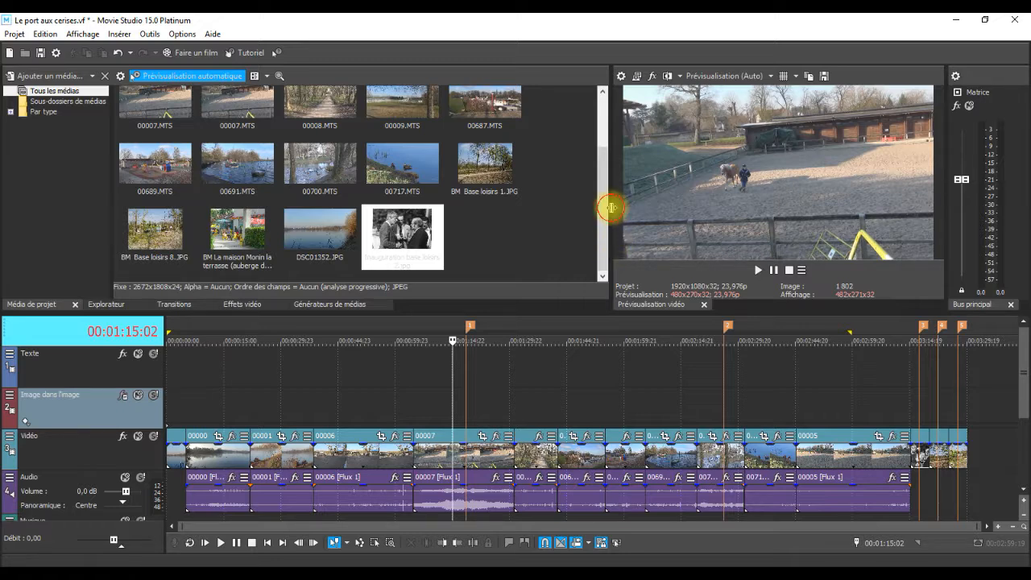
pyautogui.moveTo(613, 207); pyautogui.dragTo(232, 199)
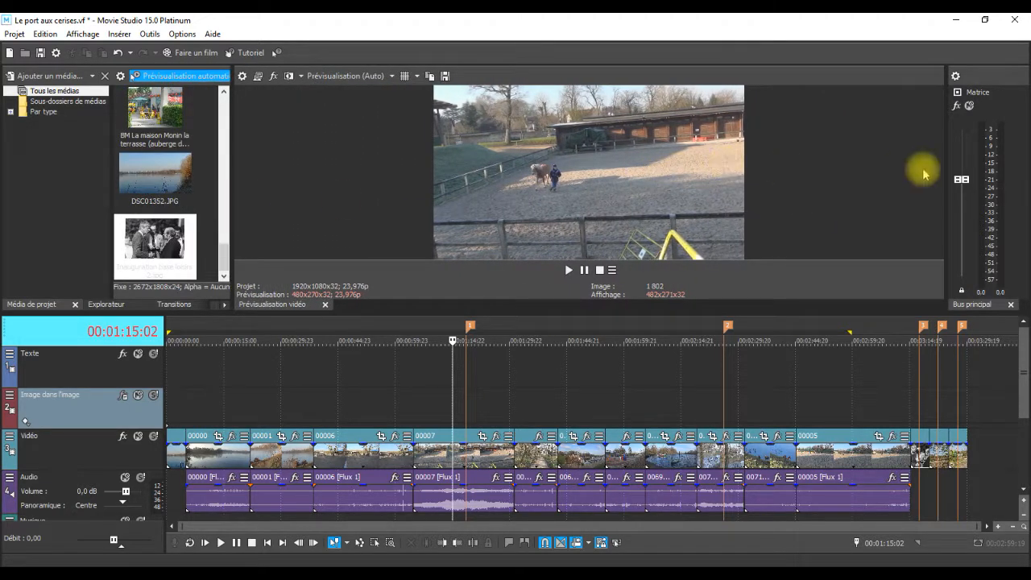
pyautogui.moveTo(843, 315); pyautogui.dragTo(820, 174)
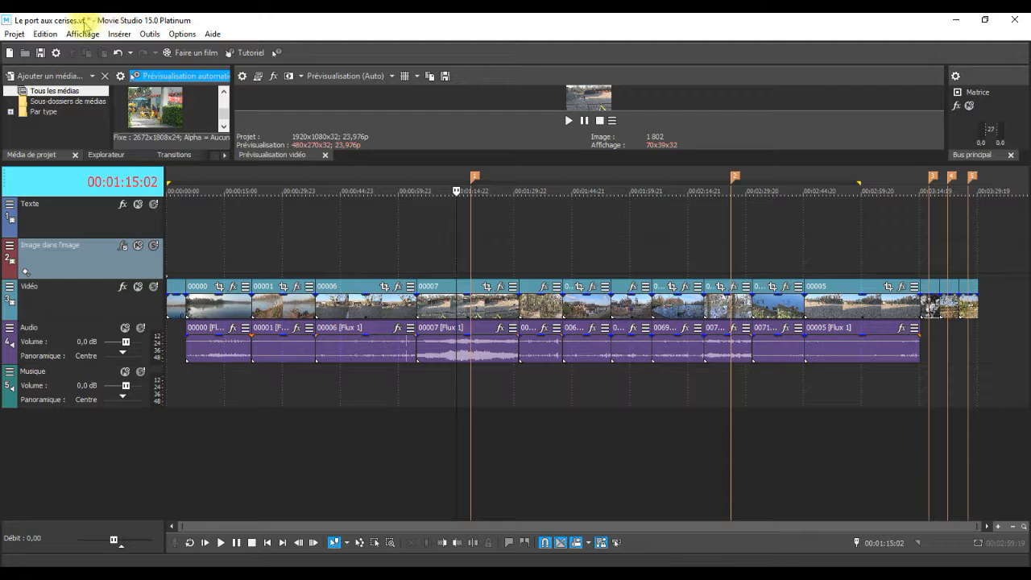
# Restore the default window layout and close the Démarrage rapide panel.
pyautogui.click(83, 34)
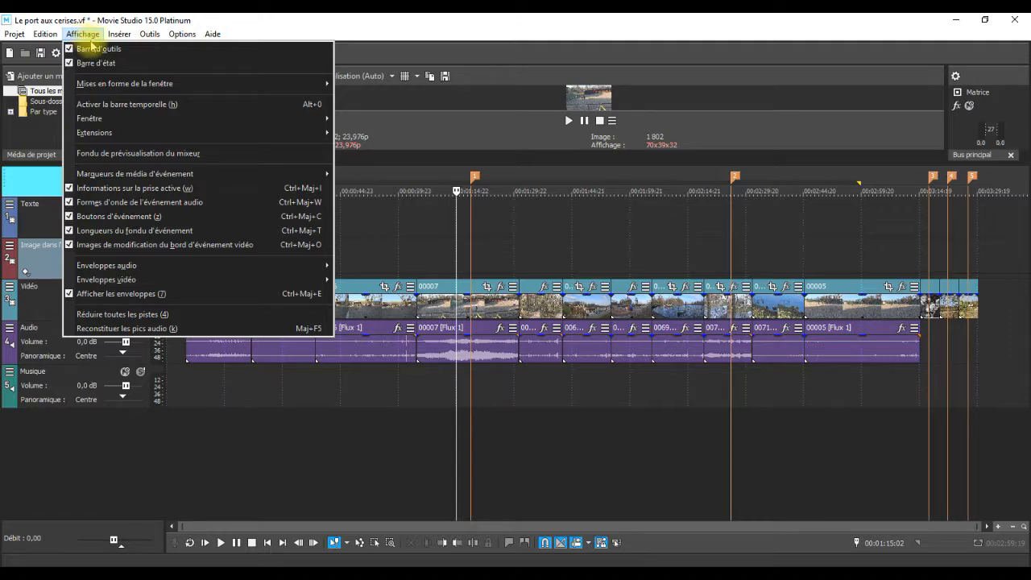
pyautogui.moveTo(95, 87)
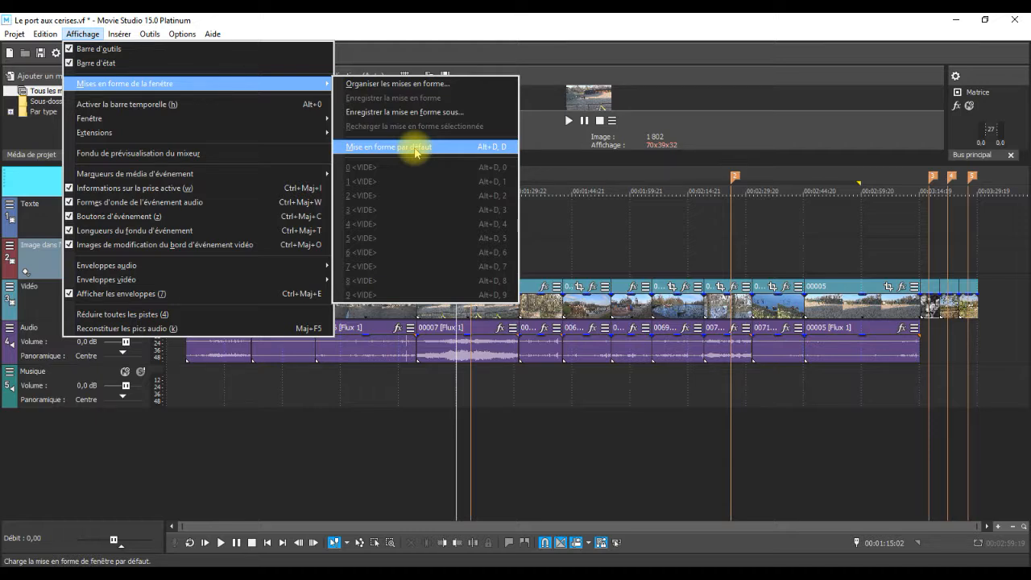
pyautogui.click(417, 148)
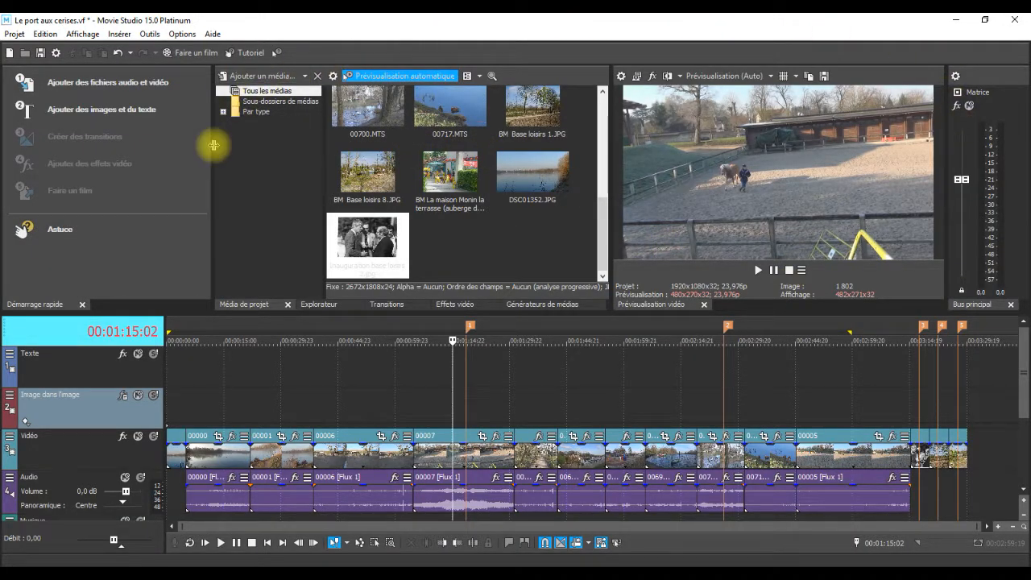
pyautogui.click(83, 305)
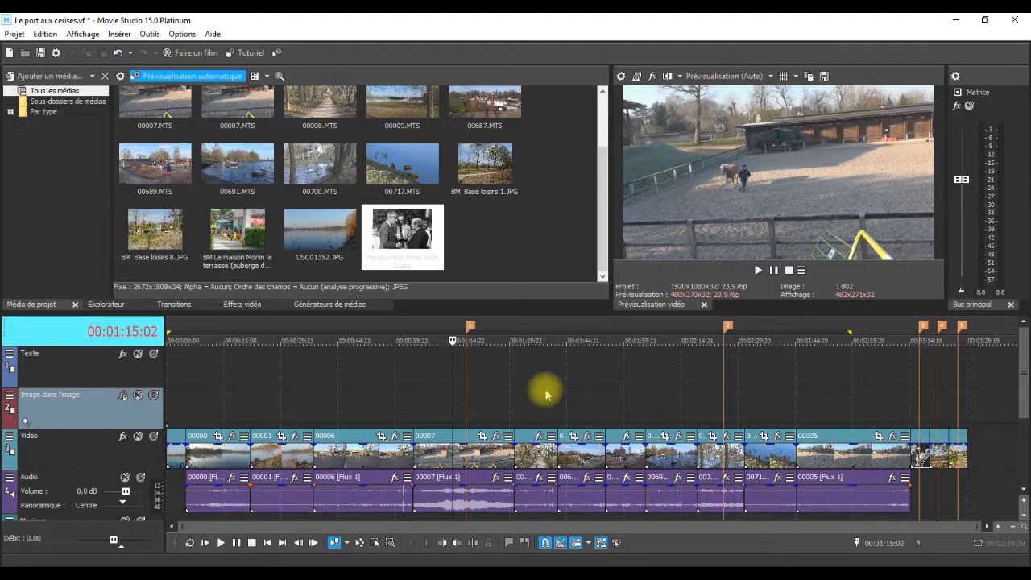
# Open the pan/crop window for clip 00007 on the Vidéo track and close it again.
pyautogui.click(92, 458)
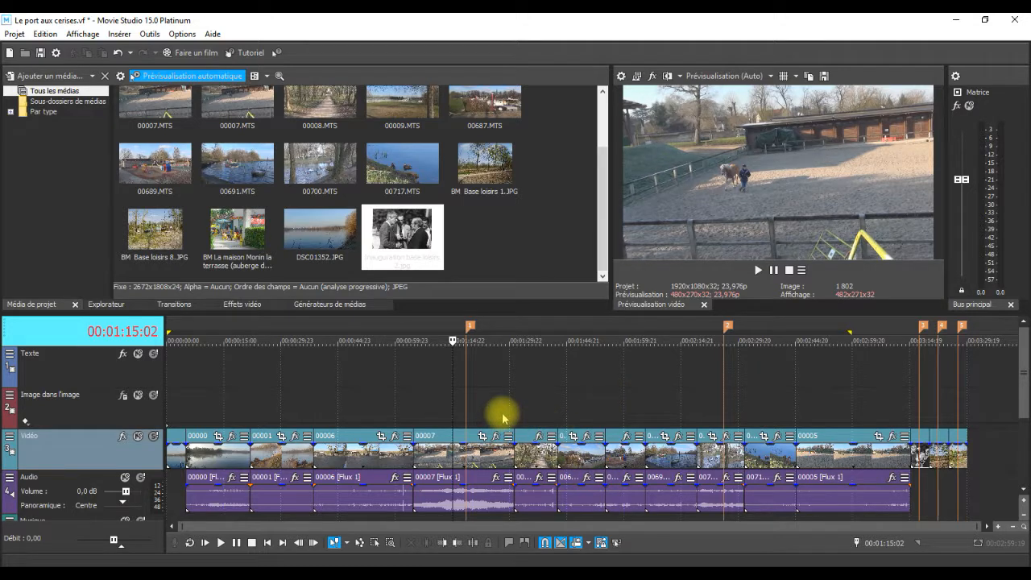
pyautogui.click(443, 436)
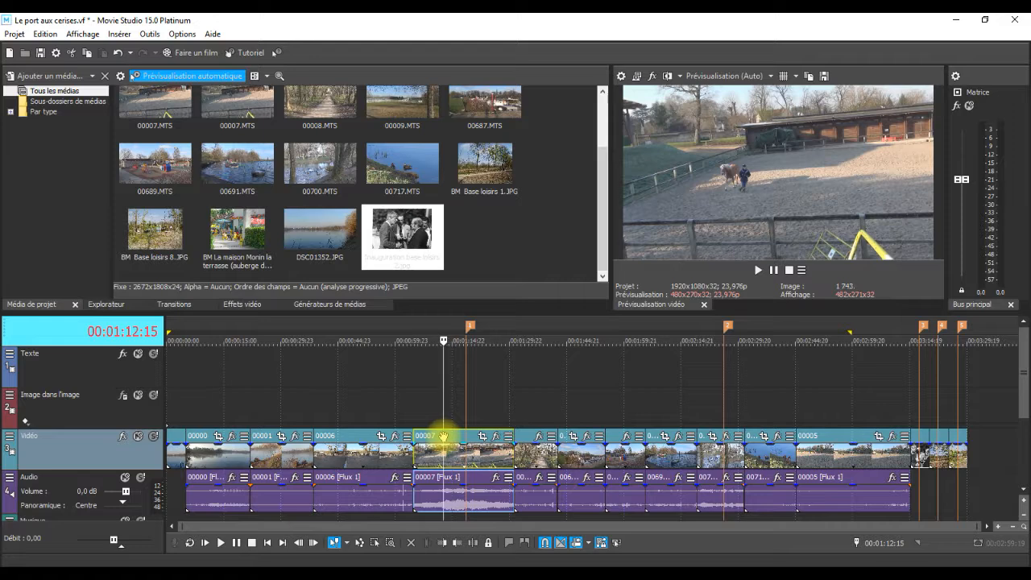
pyautogui.rightClick(456, 443)
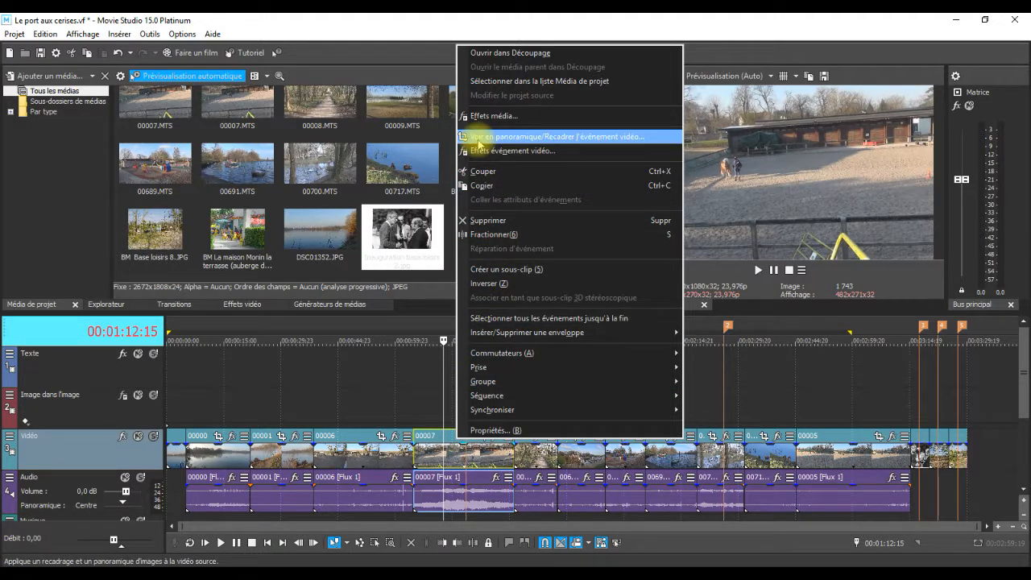
pyautogui.click(576, 138)
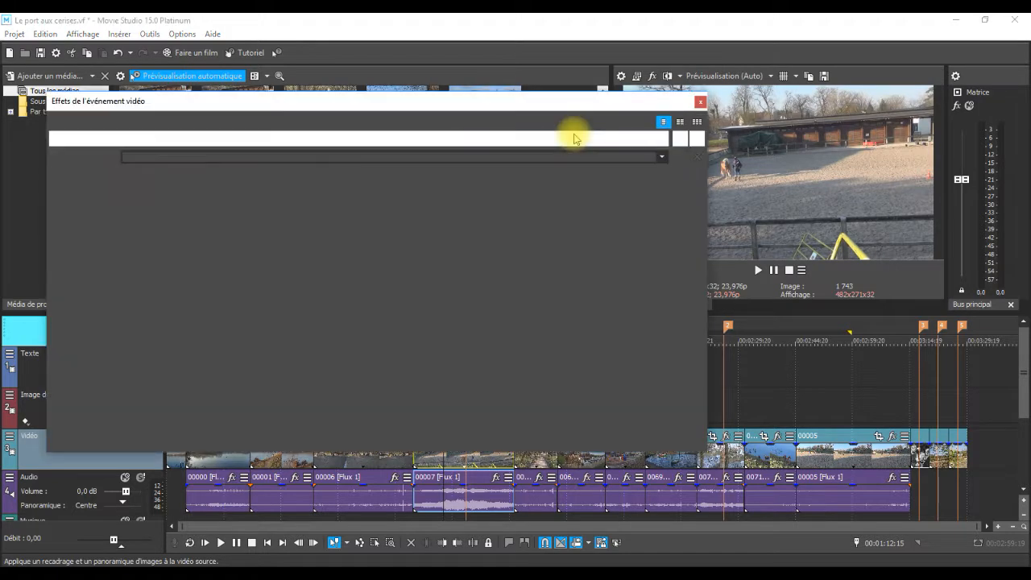
pyautogui.click(701, 103)
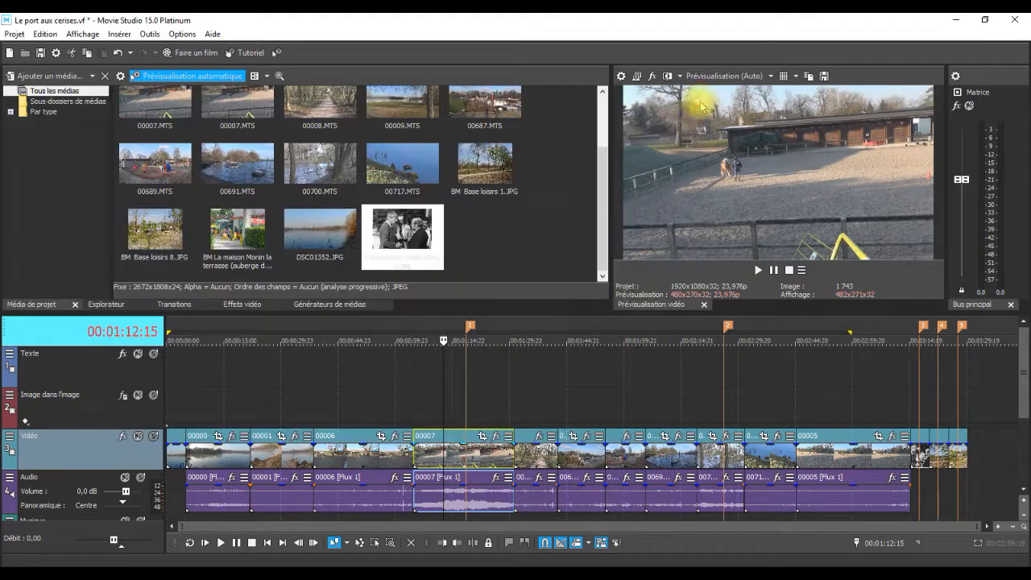
# Open the pan/crop window for video clip 00007 and widen the property name column.
pyautogui.click(483, 439)
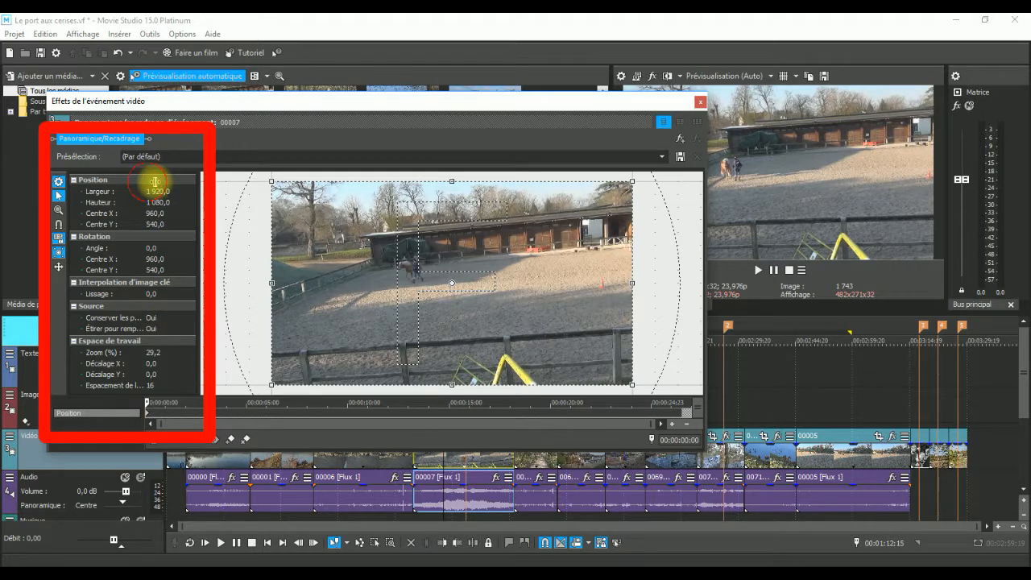
pyautogui.moveTo(150, 182); pyautogui.dragTo(172, 181)
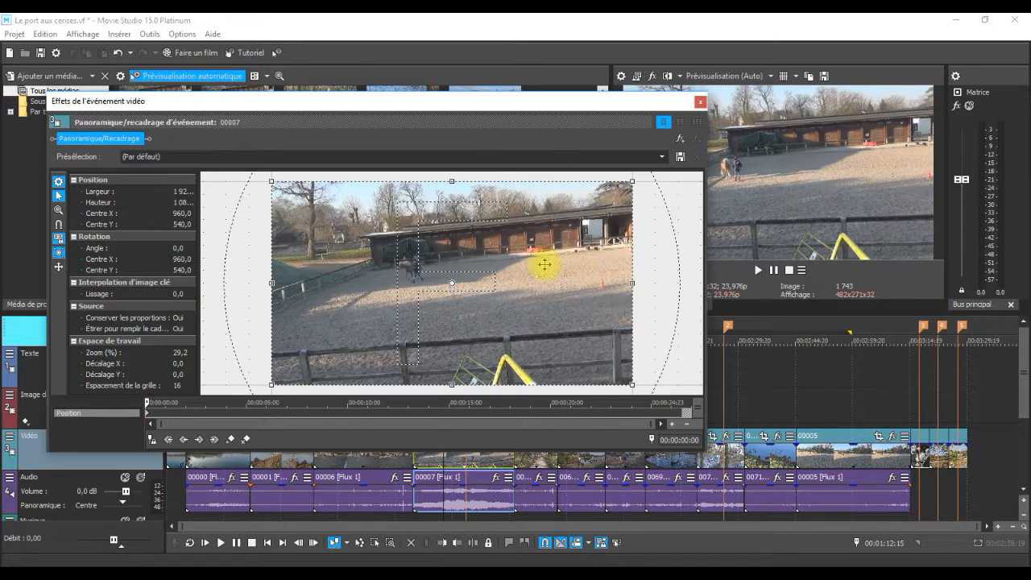
# Shift the crop frame to centre X 960,0 and centre Y 533,2 and rotate it to about -0,3°.
pyautogui.moveTo(472, 287)
pyautogui.mouseDown()
pyautogui.moveTo(492, 286)
pyautogui.moveTo(478, 286)
pyautogui.mouseUp()
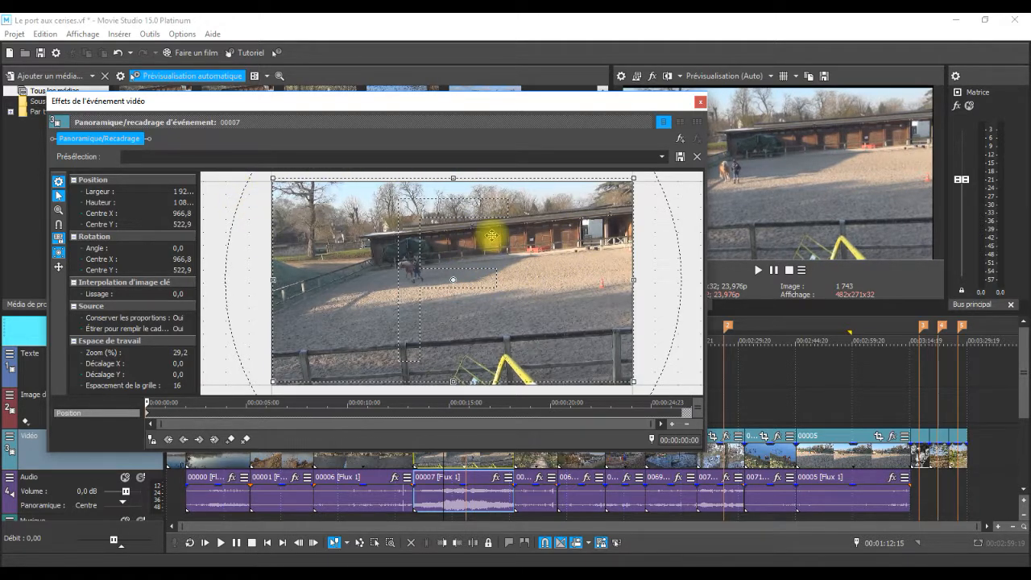
pyautogui.moveTo(491, 236); pyautogui.dragTo(491, 237)
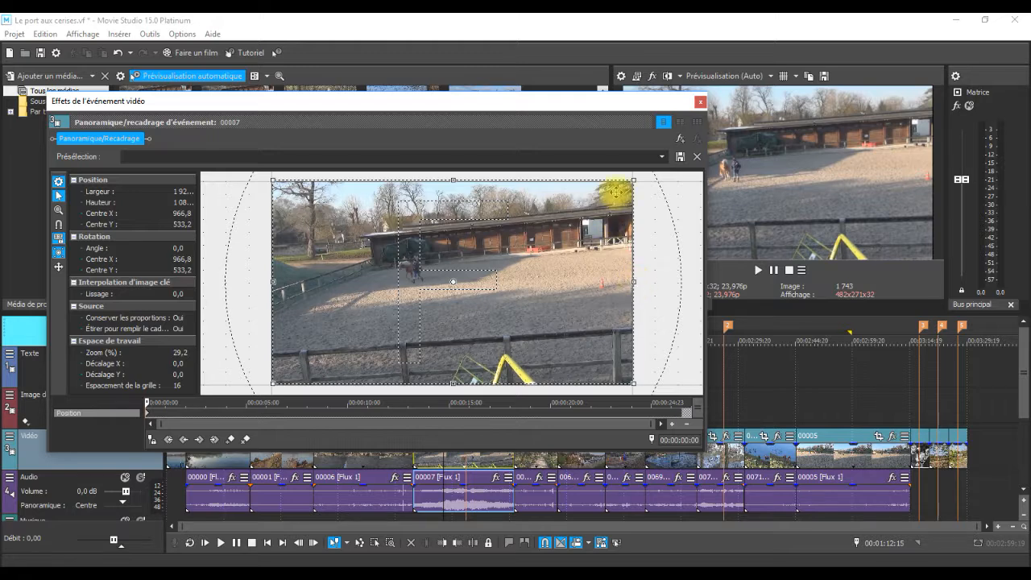
pyautogui.moveTo(610, 106); pyautogui.dragTo(472, 99)
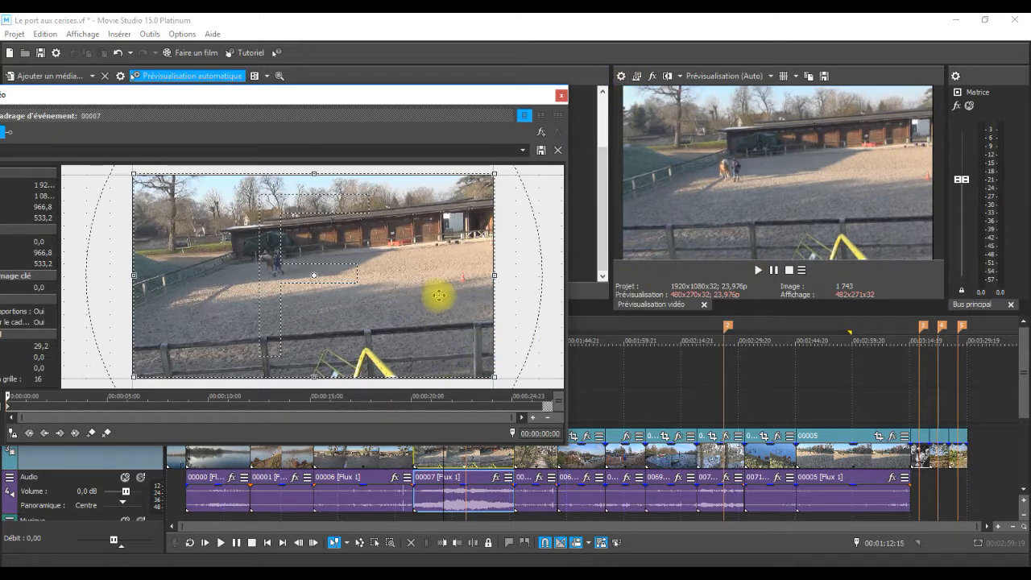
pyautogui.moveTo(438, 295); pyautogui.dragTo(357, 302)
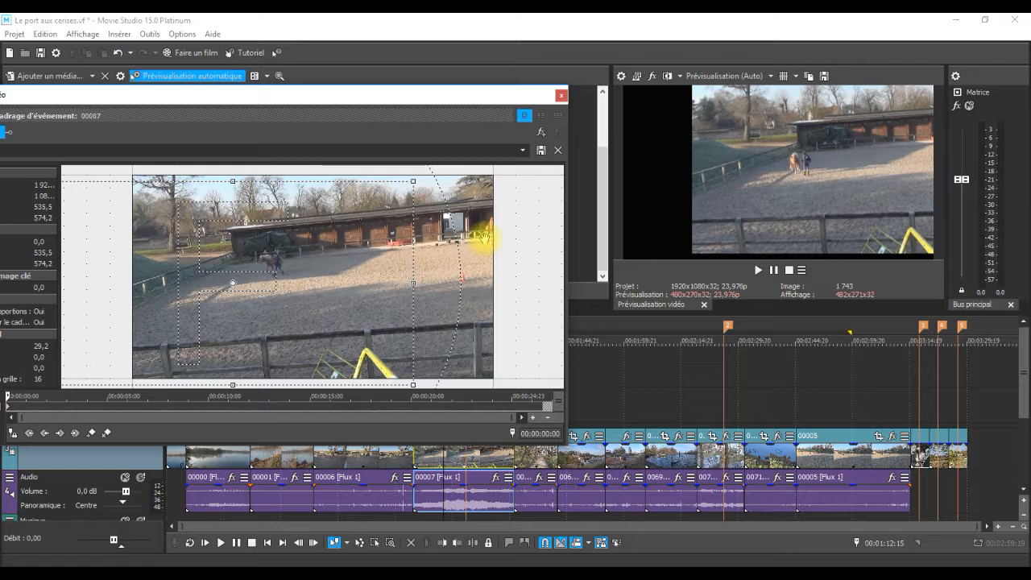
pyautogui.moveTo(280, 264); pyautogui.dragTo(361, 253)
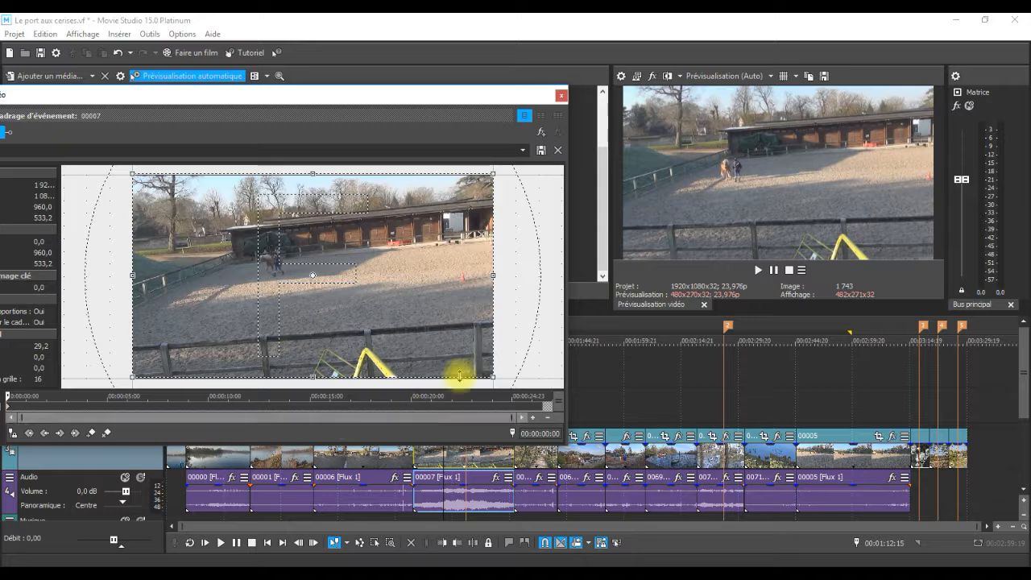
pyautogui.moveTo(512, 224)
pyautogui.mouseDown()
pyautogui.moveTo(506, 287)
pyautogui.moveTo(515, 252)
pyautogui.moveTo(509, 193)
pyautogui.moveTo(509, 239)
pyautogui.mouseUp()
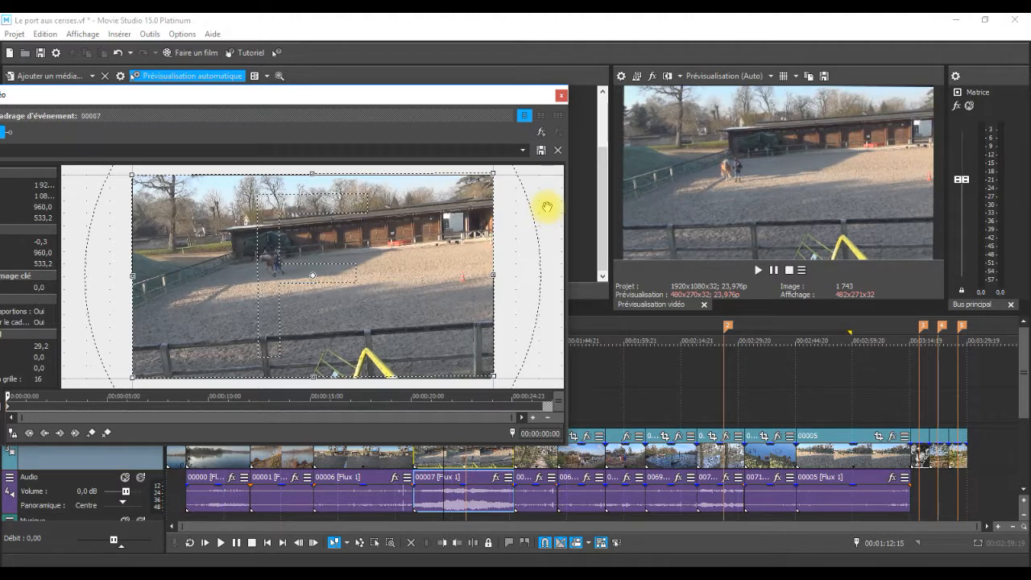
# Show the overlay grid on the video preview and rotate the crop frame to about -2,6°.
pyautogui.scroll(3, 546, 207)
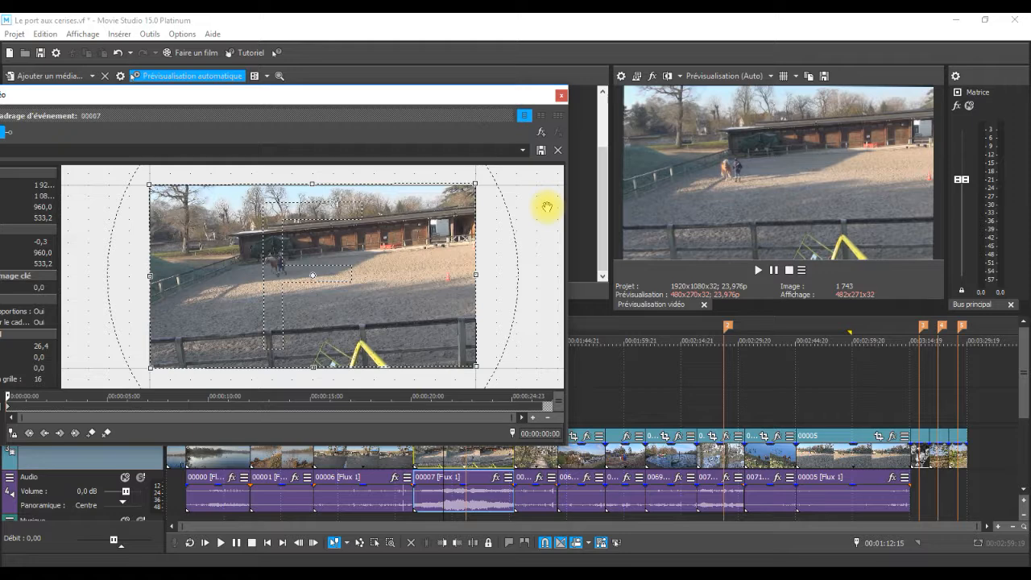
pyautogui.scroll(-8, 547, 207)
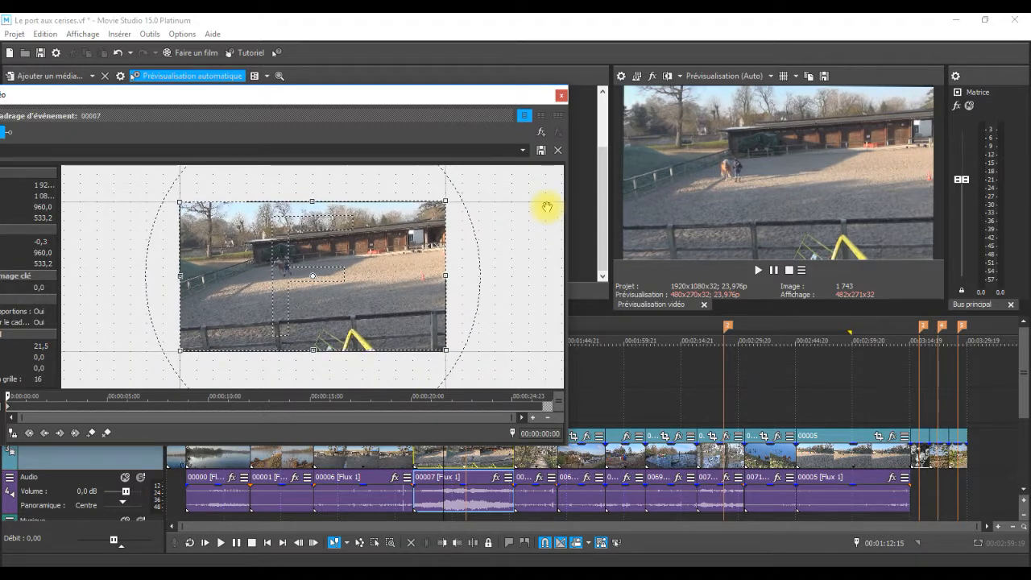
pyautogui.scroll(-2, 547, 207)
pyautogui.scroll(-3, 505, 233)
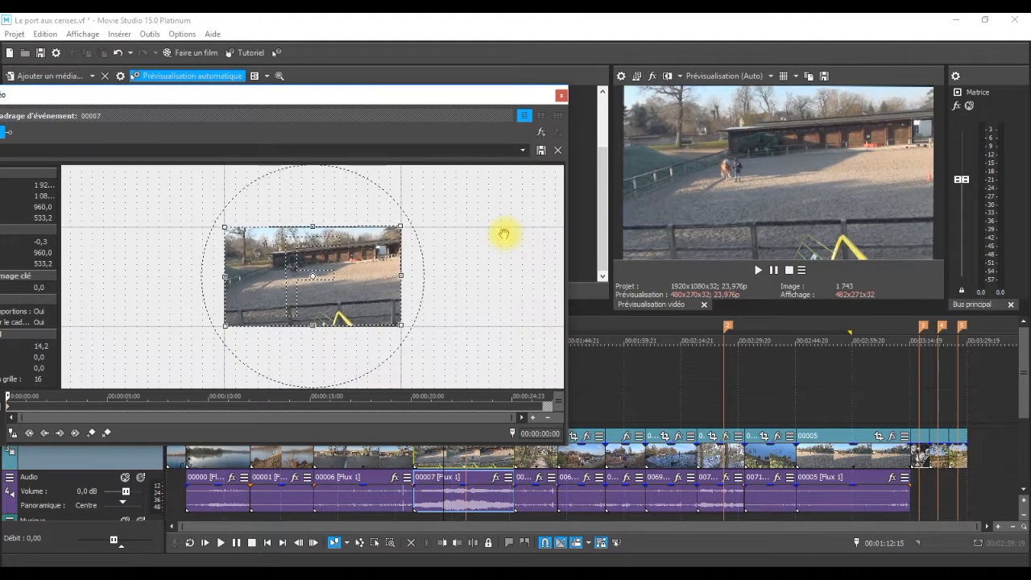
pyautogui.scroll(-3, 490, 260)
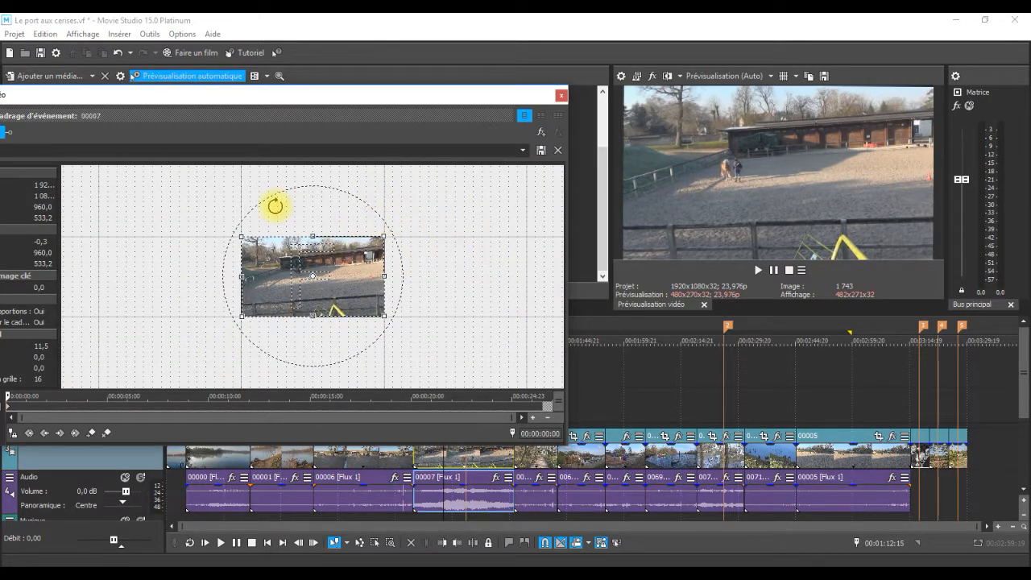
pyautogui.scroll(10, 479, 278)
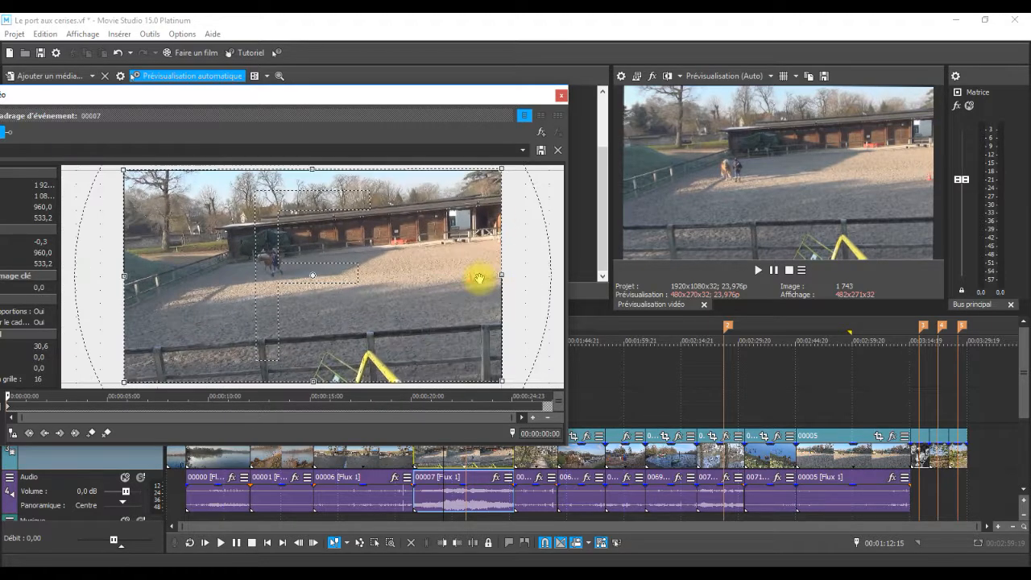
pyautogui.scroll(-5, 479, 278)
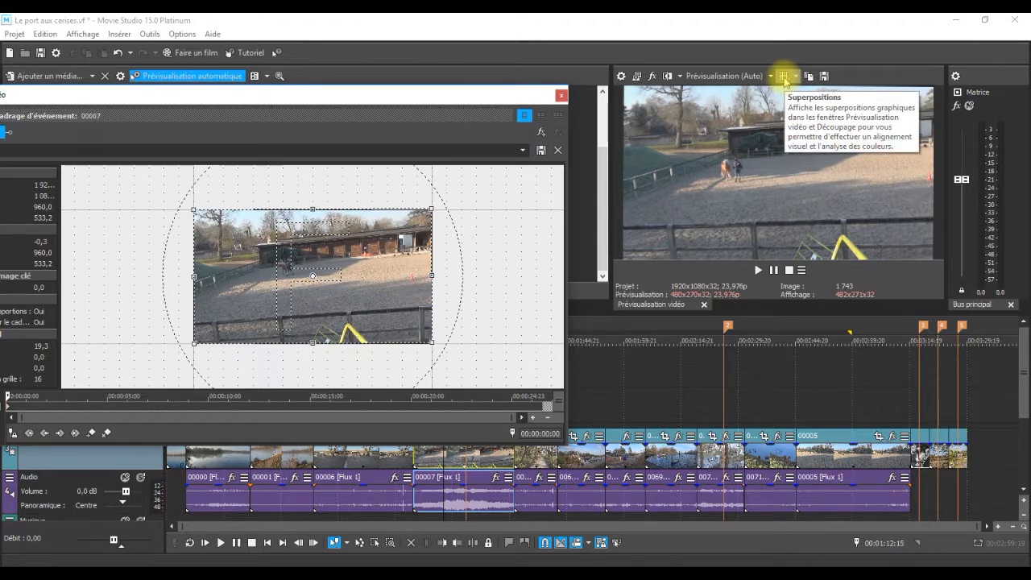
pyautogui.click(783, 78)
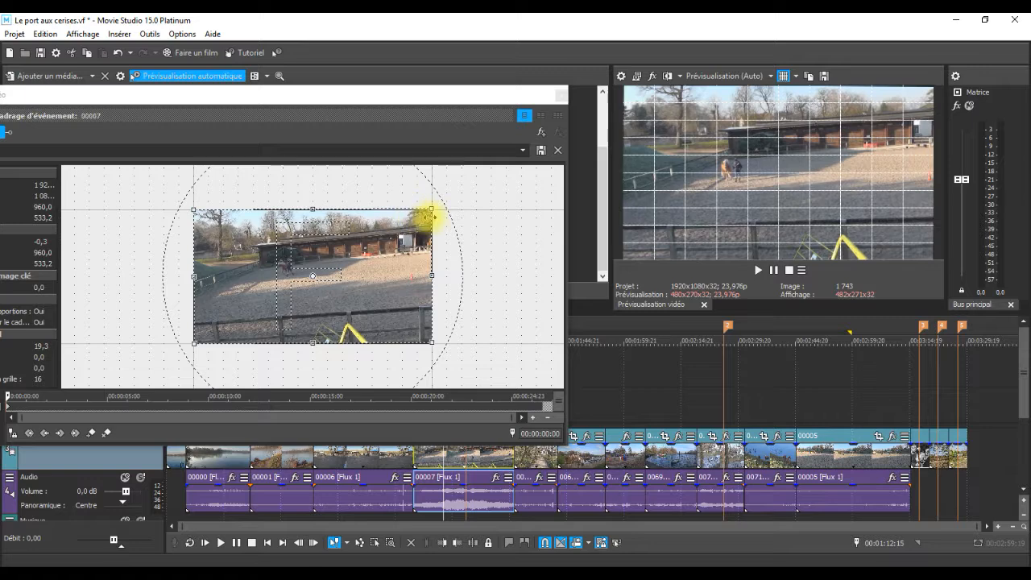
pyautogui.click(448, 251)
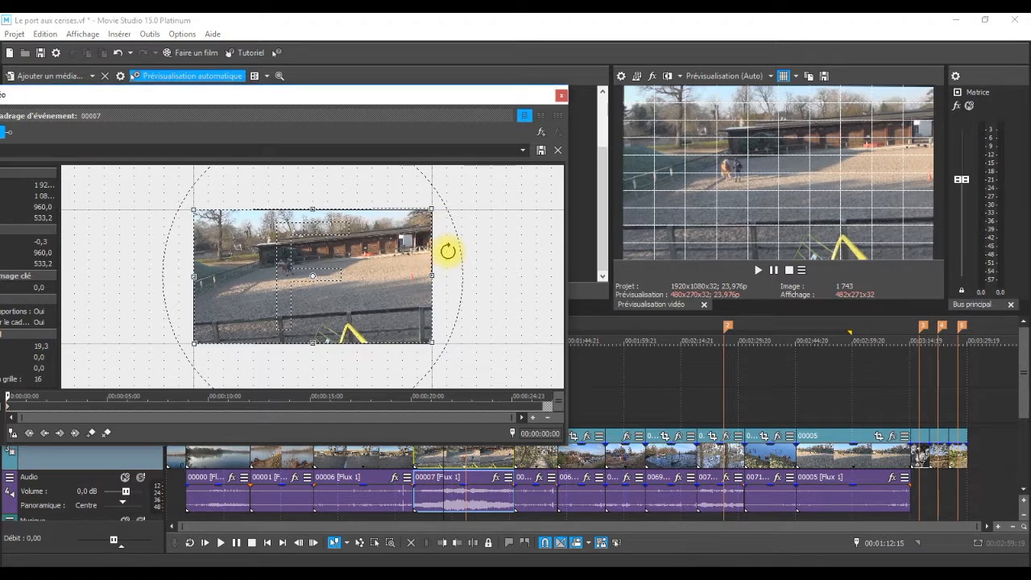
pyautogui.moveTo(448, 252); pyautogui.dragTo(448, 246)
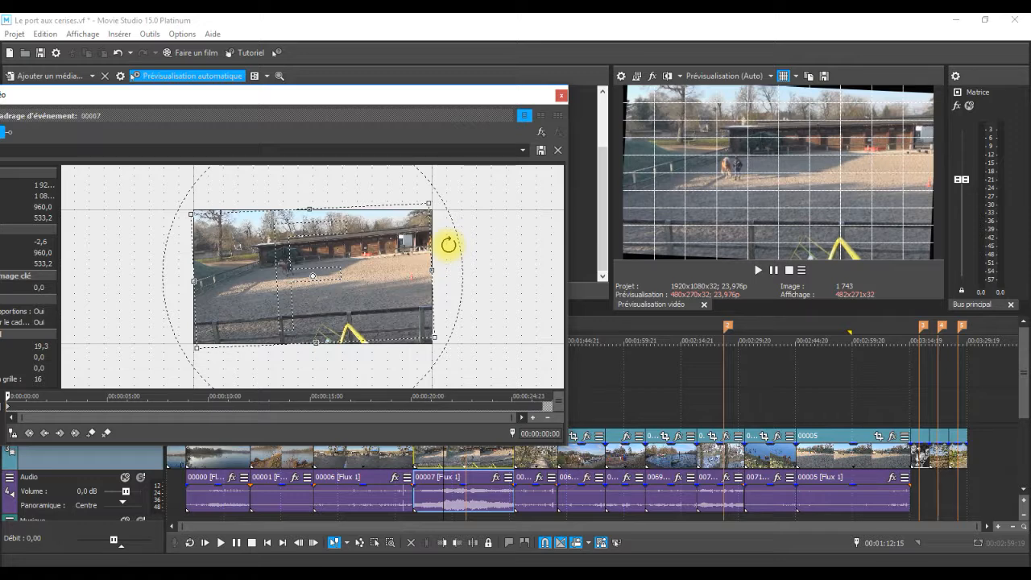
# Preview clip 00007 near 00:01:11:07 and shrink its crop frame to a height of about 979,1, removing the black corners.
pyautogui.click(645, 328)
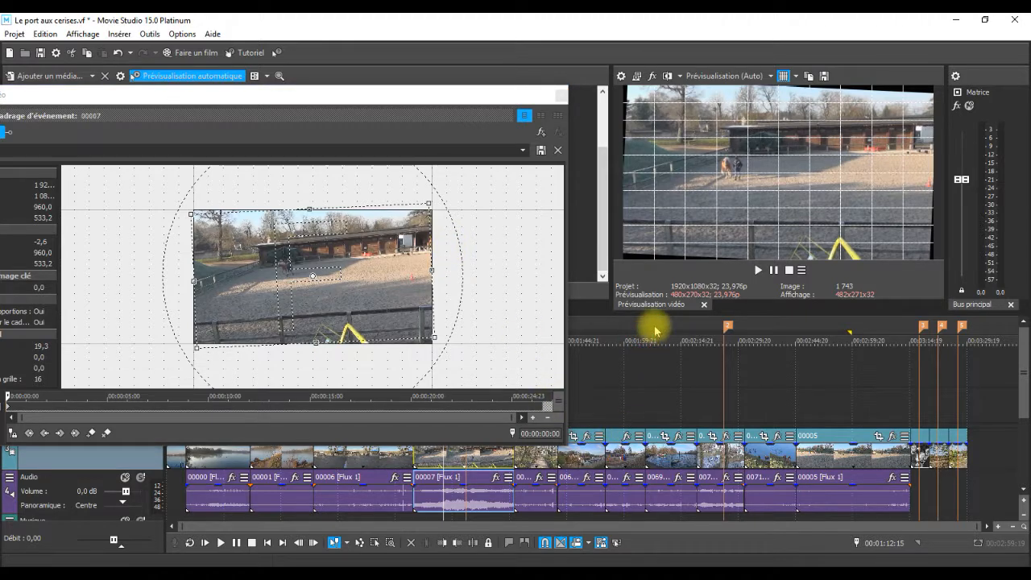
pyautogui.click(657, 340)
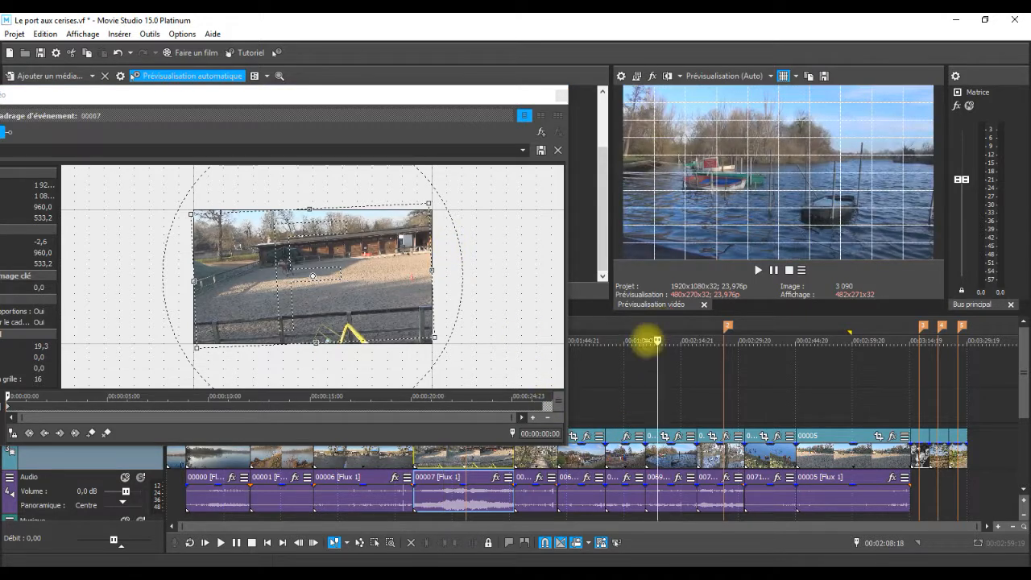
pyautogui.click(466, 486)
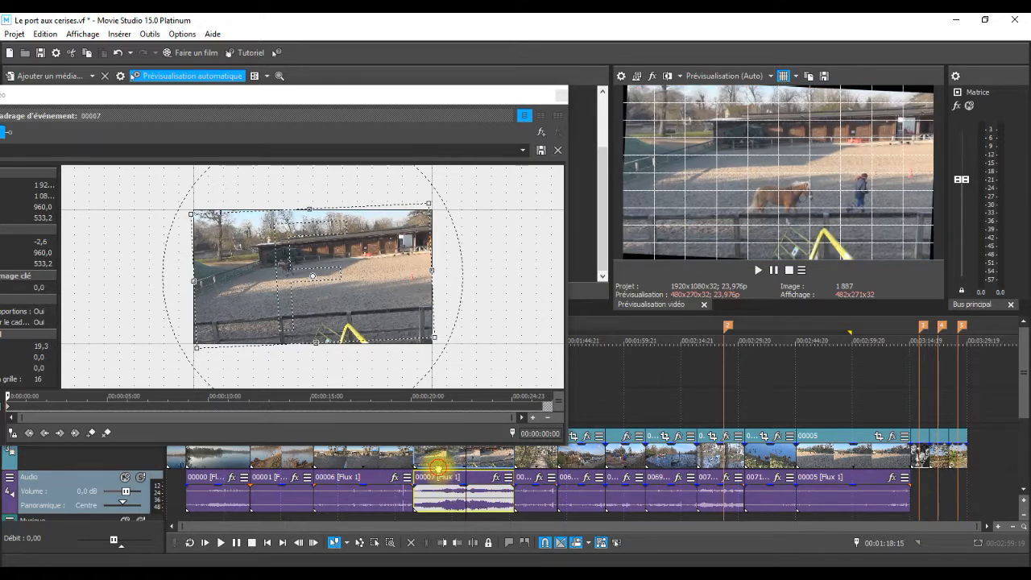
pyautogui.click(438, 464)
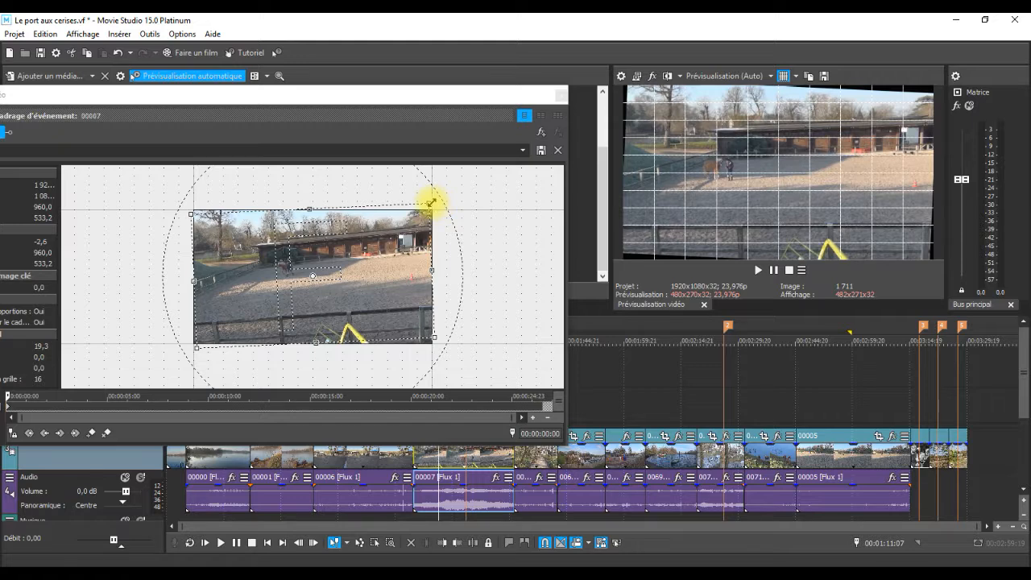
pyautogui.moveTo(431, 202); pyautogui.dragTo(427, 207)
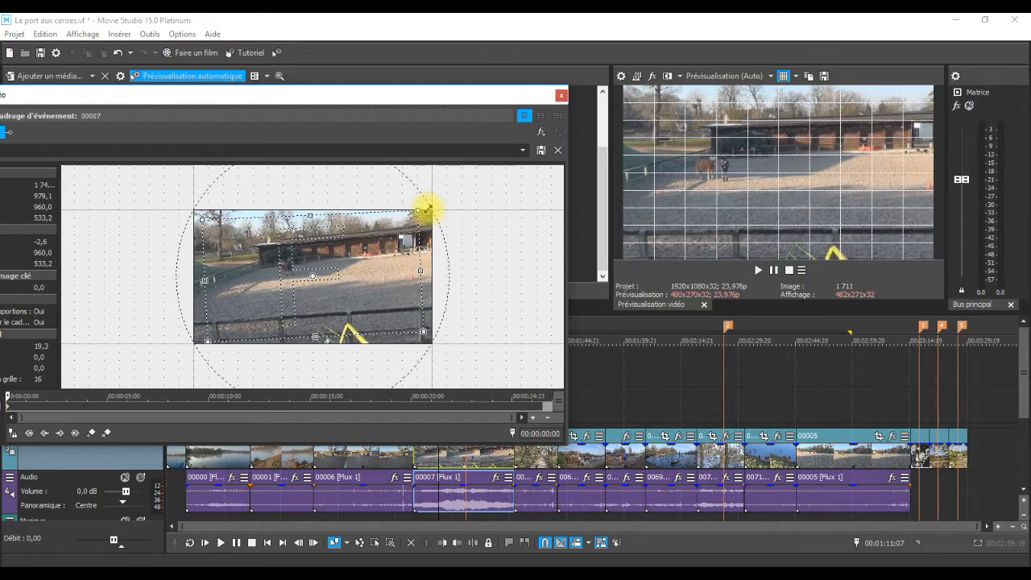
# Hide the overlay grid on the video preview and close the pan/crop window of clip 00007.
pyautogui.click(783, 76)
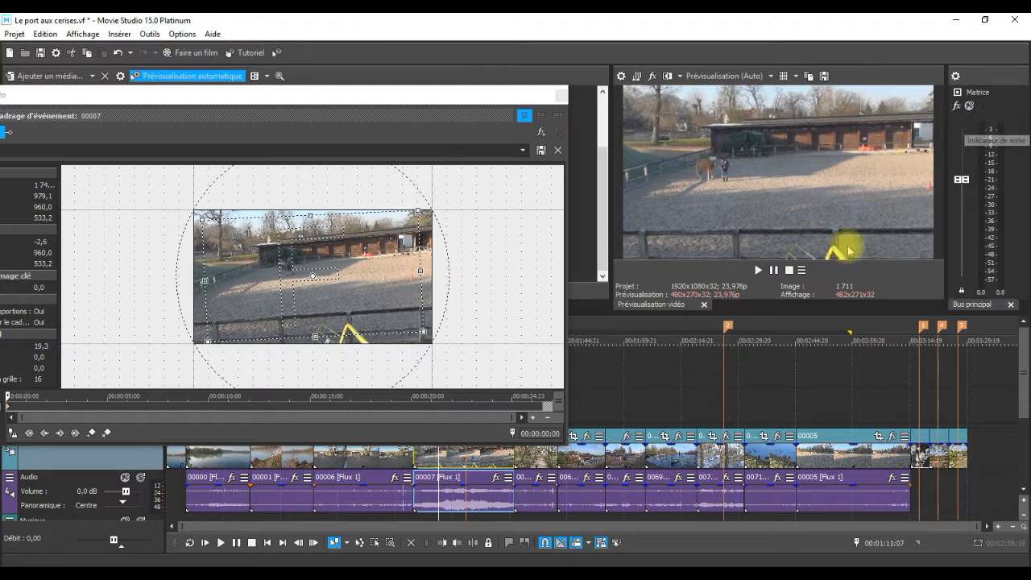
pyautogui.click(562, 97)
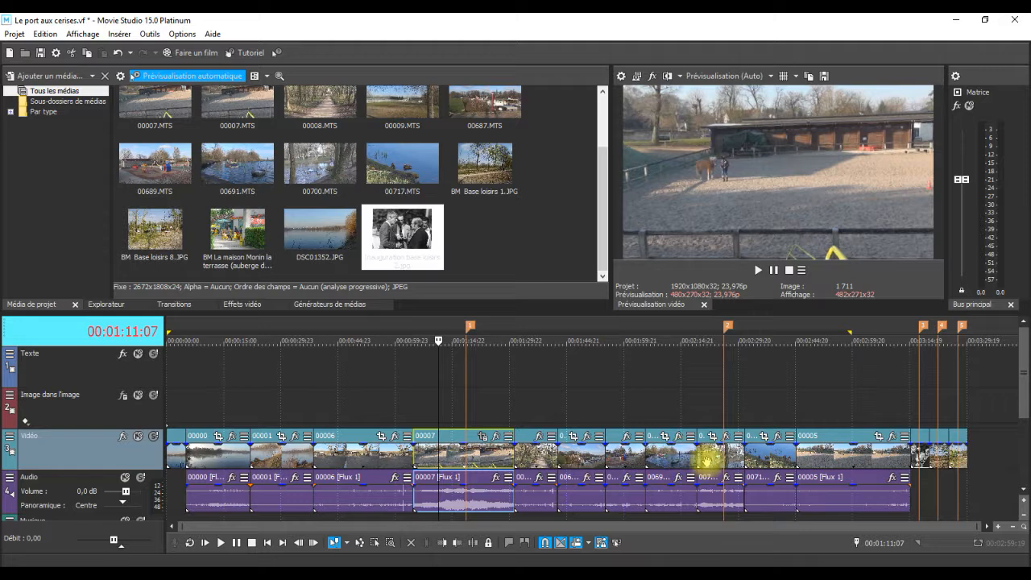
# Open the pan/crop window for clip 00700 near 00:02:23:14 and shrink its crop frame to about 1 085,4 × 610,5.
pyautogui.click(715, 393)
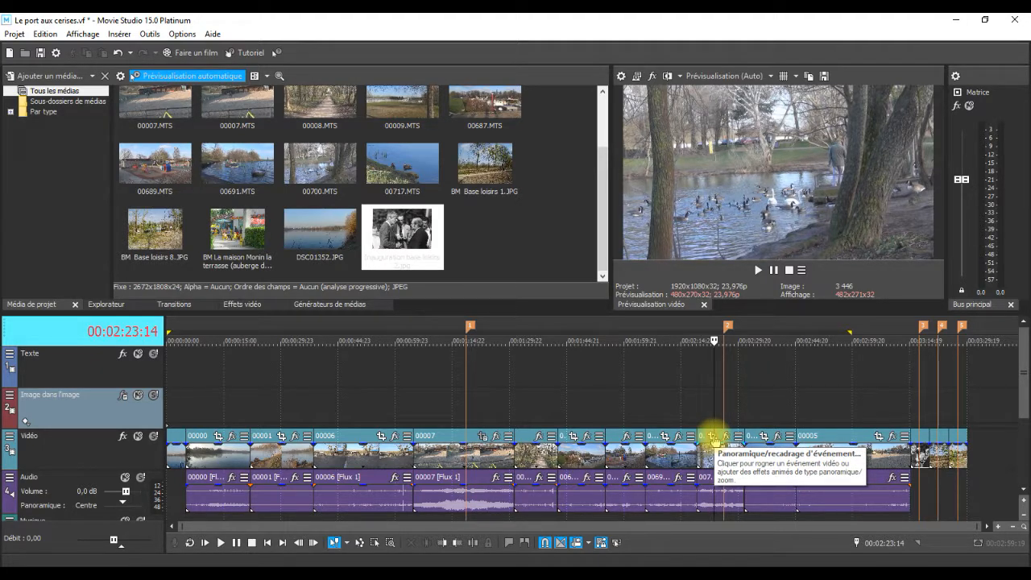
pyautogui.click(714, 440)
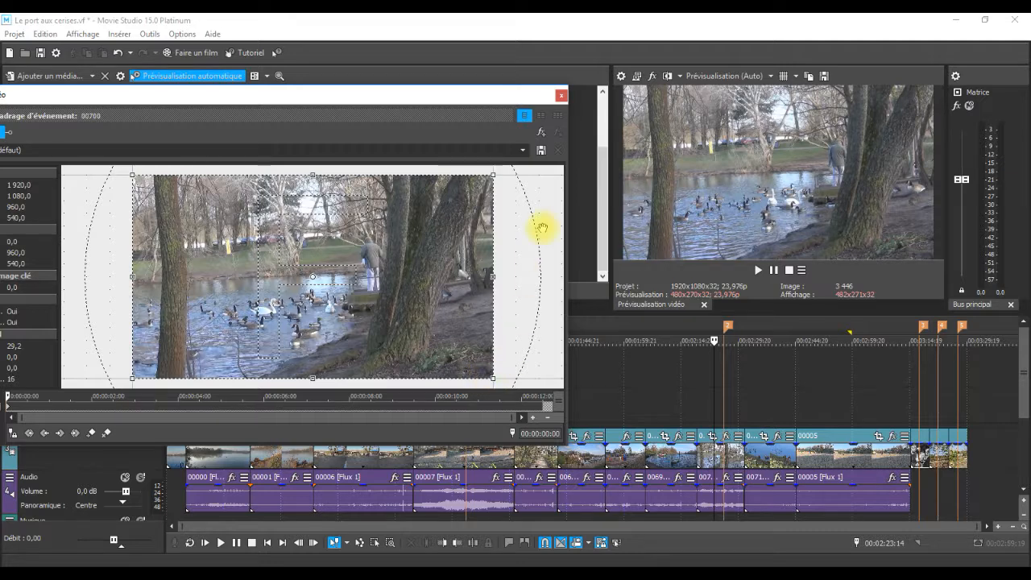
pyautogui.scroll(-3, 550, 190)
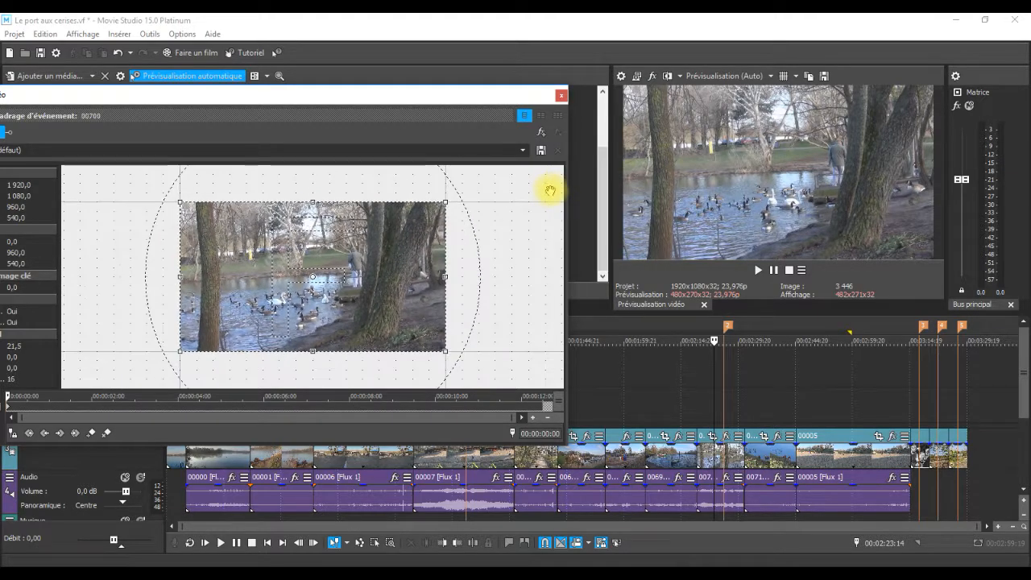
pyautogui.scroll(-2, 526, 267)
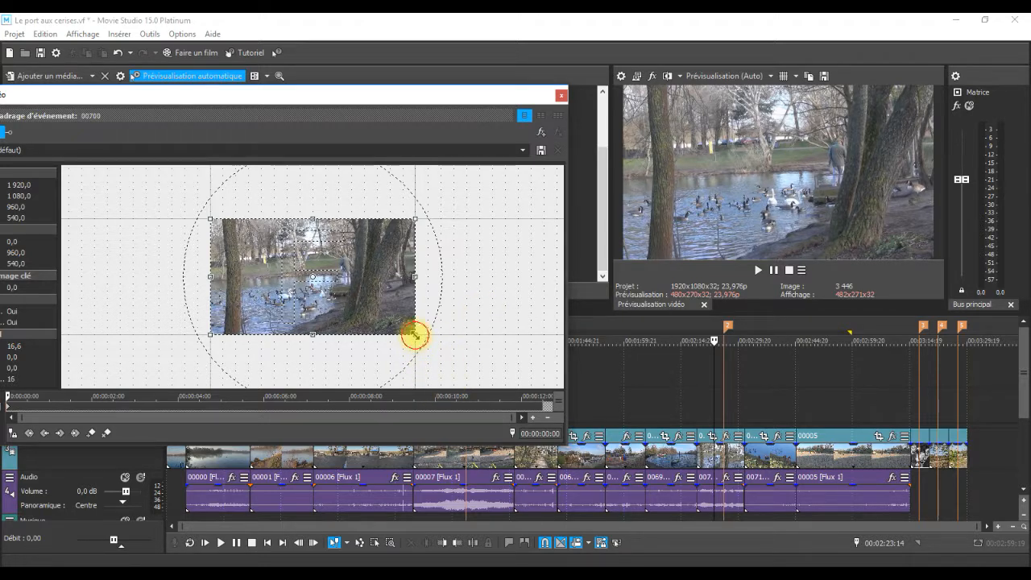
pyautogui.moveTo(413, 333); pyautogui.dragTo(408, 309)
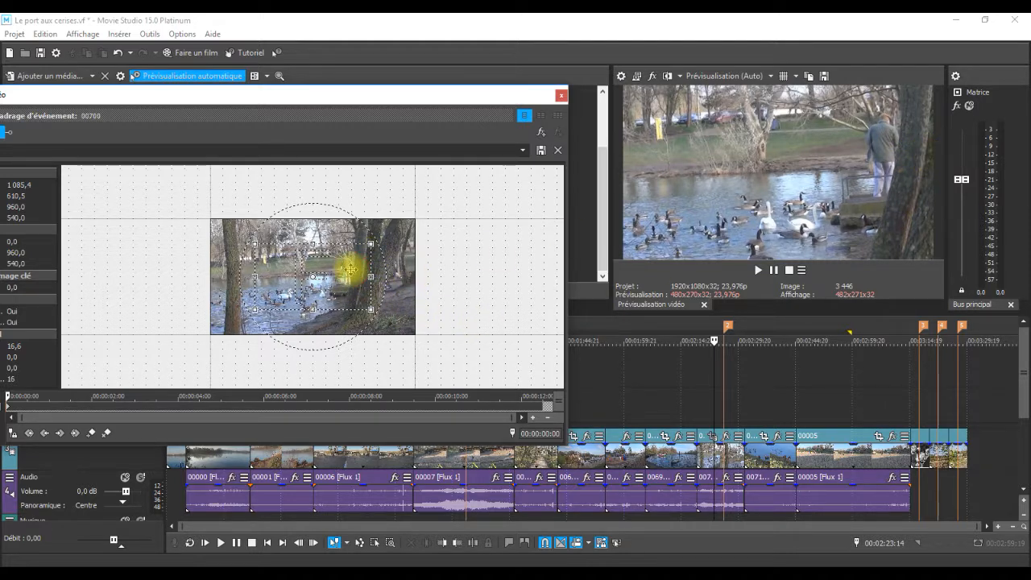
# Reframe clip 00700 on the birds, with a crop of about 1 009,1 × 567,6 centred near 827,6 and 636,3, and close the window.
pyautogui.moveTo(348, 269)
pyautogui.mouseDown()
pyautogui.moveTo(339, 264)
pyautogui.moveTo(339, 280)
pyautogui.mouseUp()
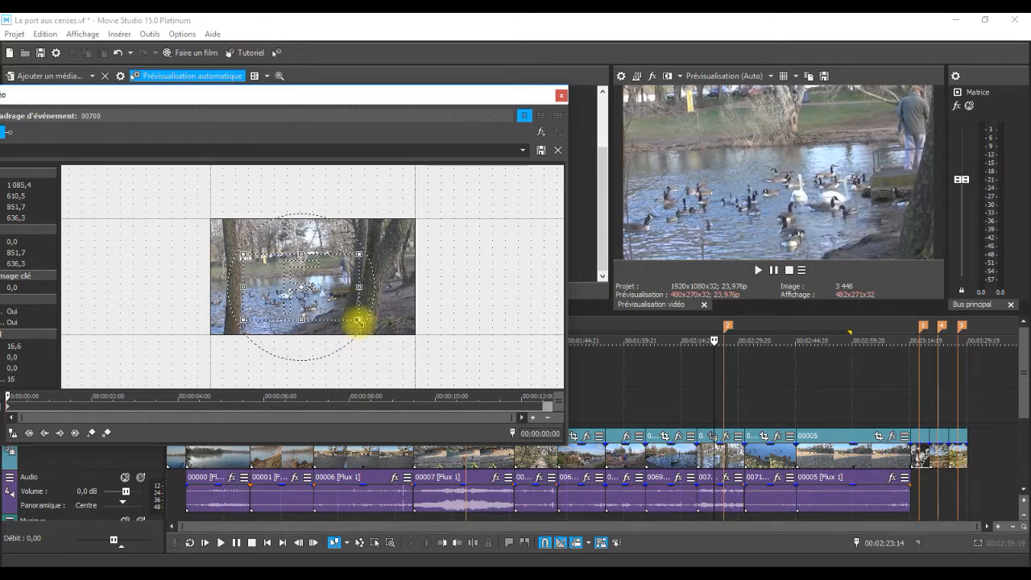
pyautogui.moveTo(358, 321); pyautogui.dragTo(339, 290)
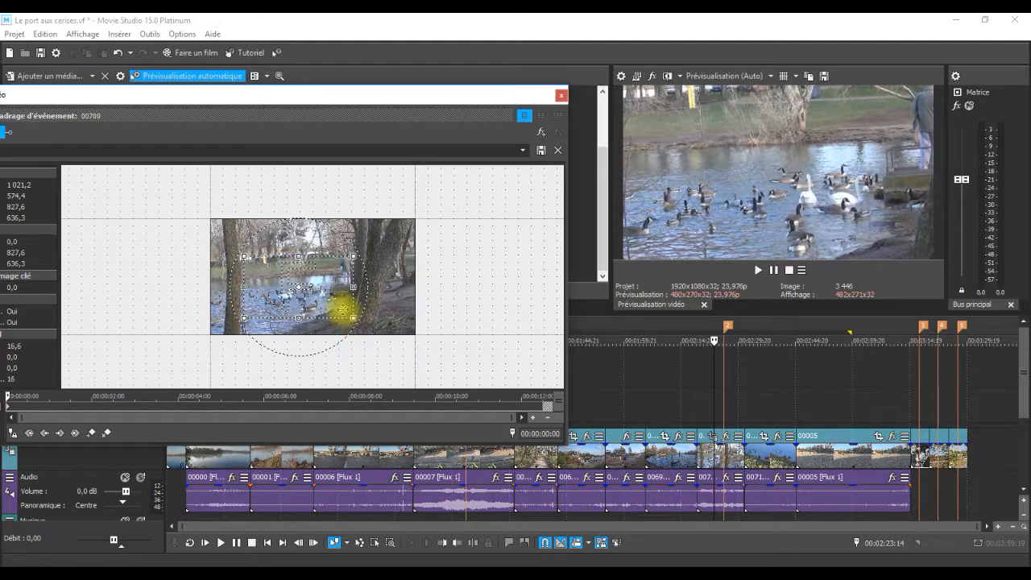
pyautogui.moveTo(352, 289); pyautogui.dragTo(352, 288)
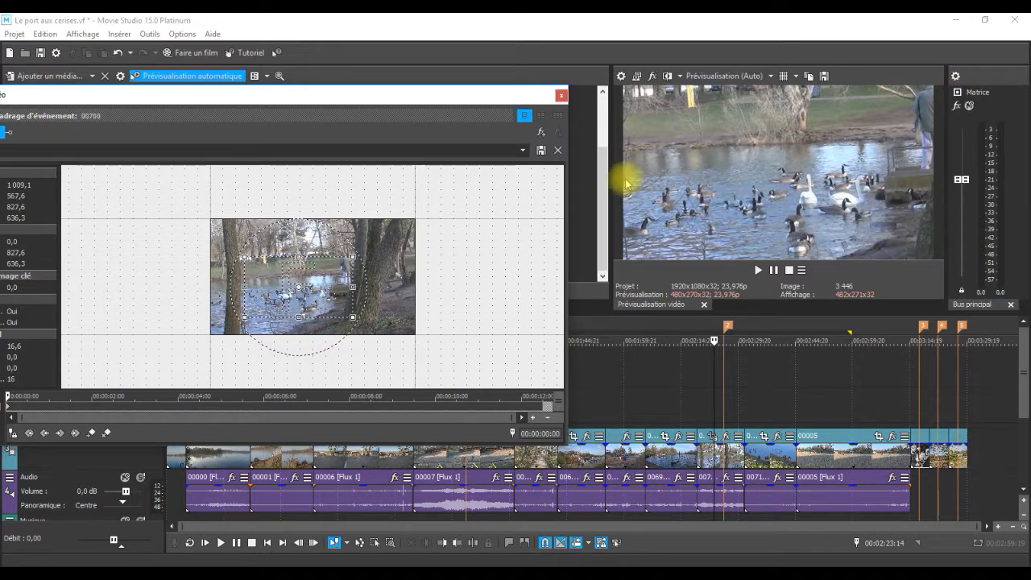
pyautogui.click(562, 95)
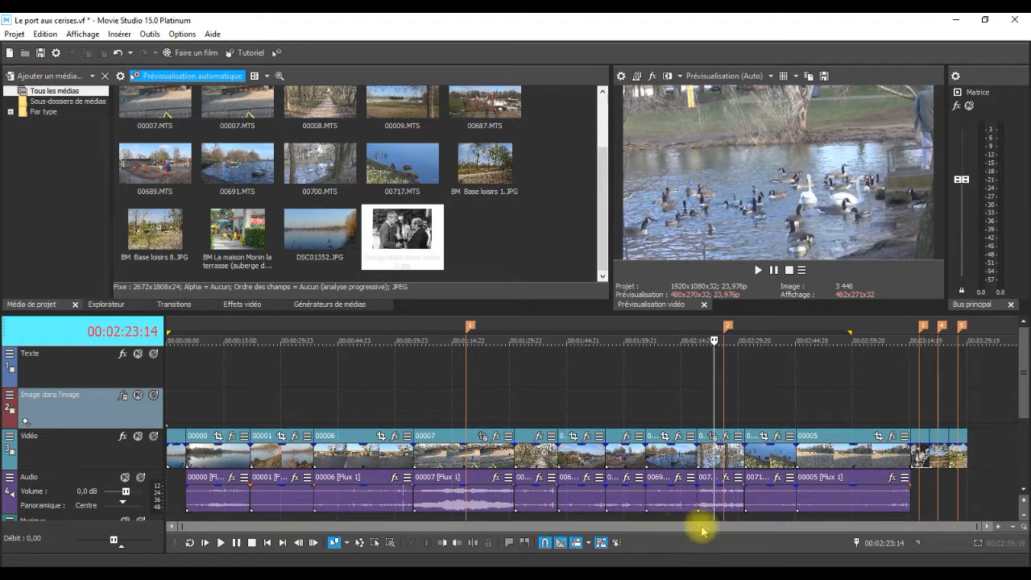
# Preview the Inauguration base loisirs 2 photo at 00:03:17:07 and open its pan/crop window, placed so its property names are readable.
pyautogui.click(922, 411)
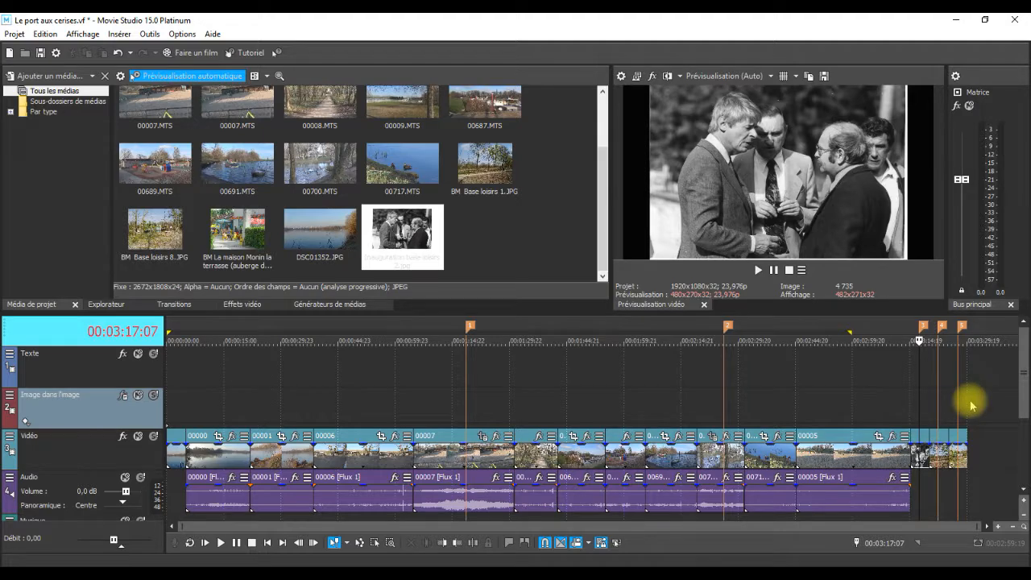
pyautogui.scroll(5, 977, 399)
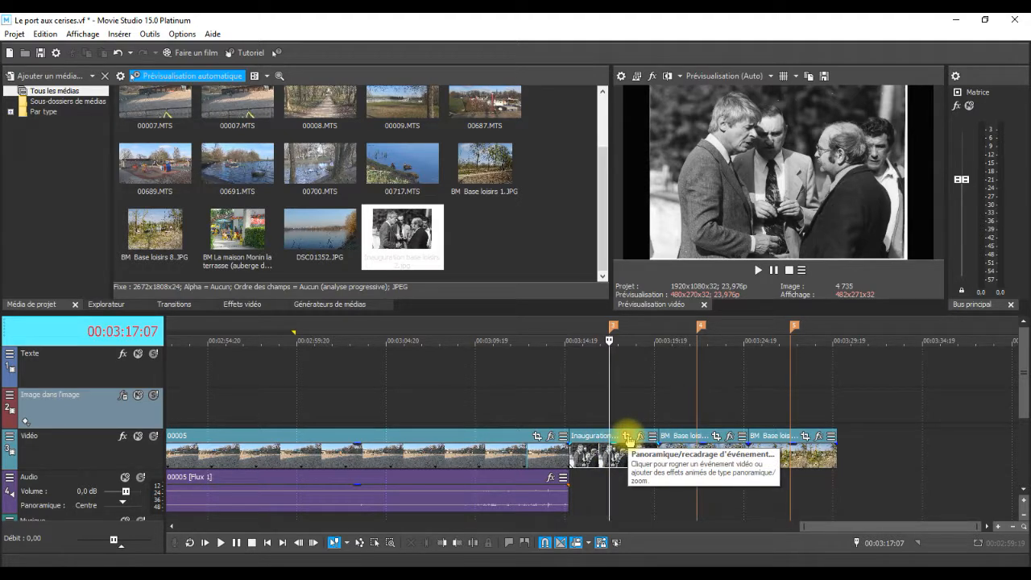
pyautogui.click(628, 439)
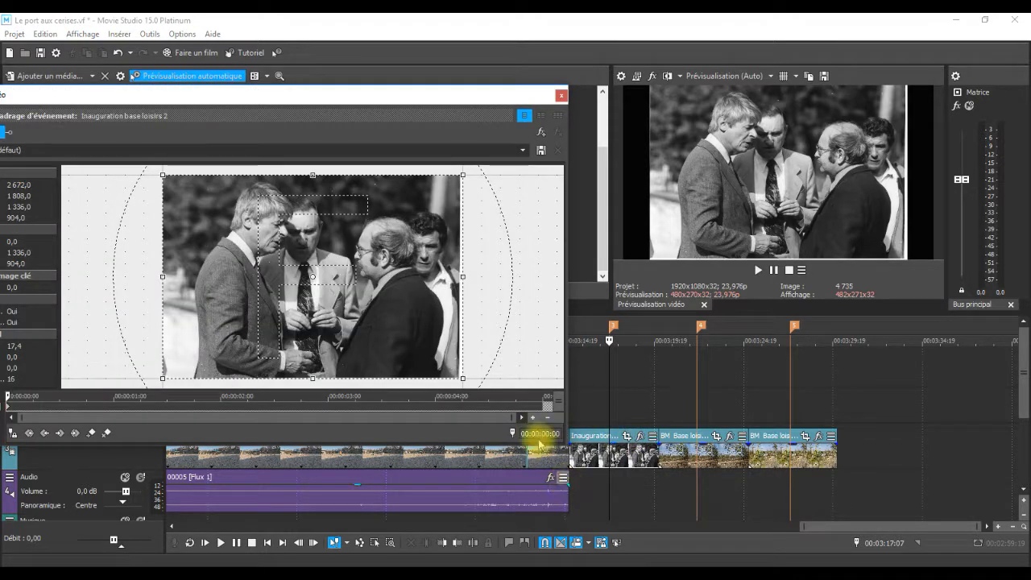
pyautogui.moveTo(397, 100); pyautogui.dragTo(476, 86)
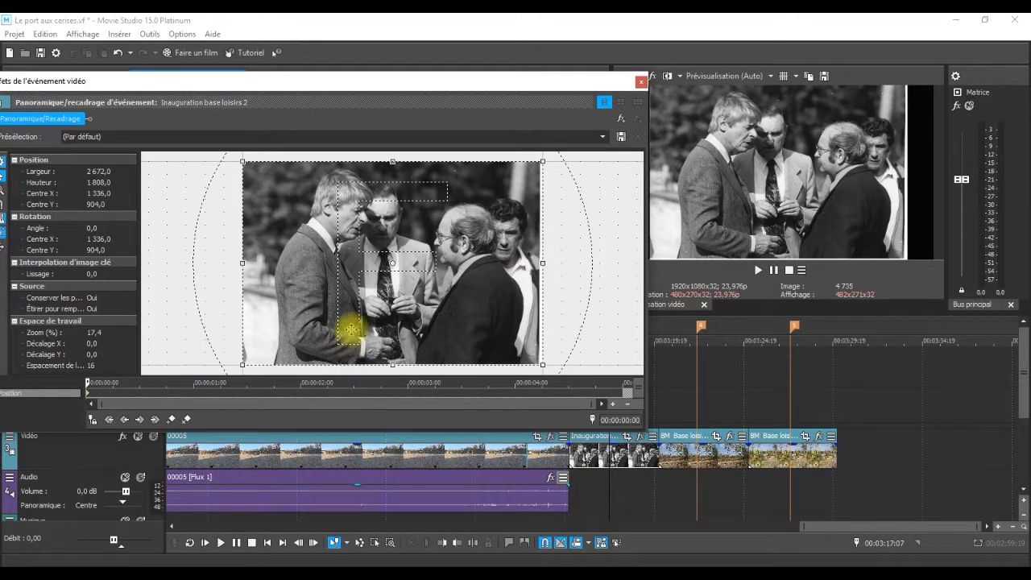
# Try flipping the Inauguration base loisirs 2 photo horizontally and vertically, and reverse both flips.
pyautogui.rightClick(419, 232)
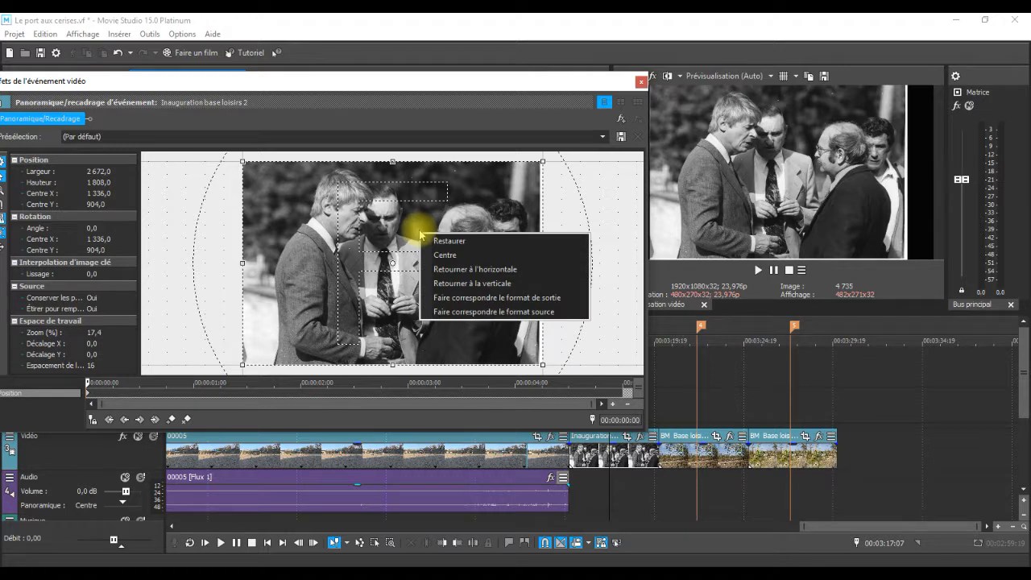
pyautogui.click(488, 269)
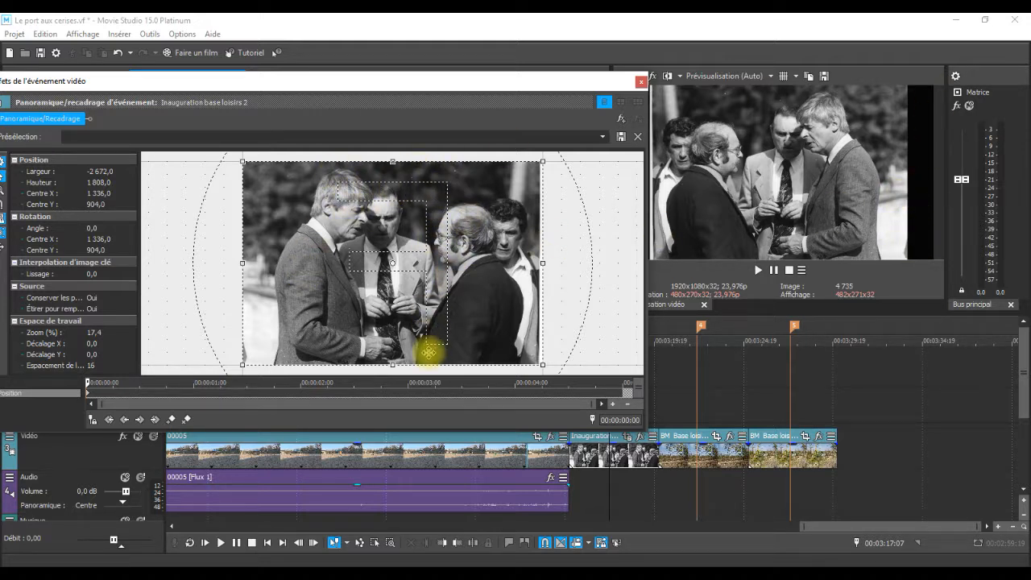
pyautogui.rightClick(491, 276)
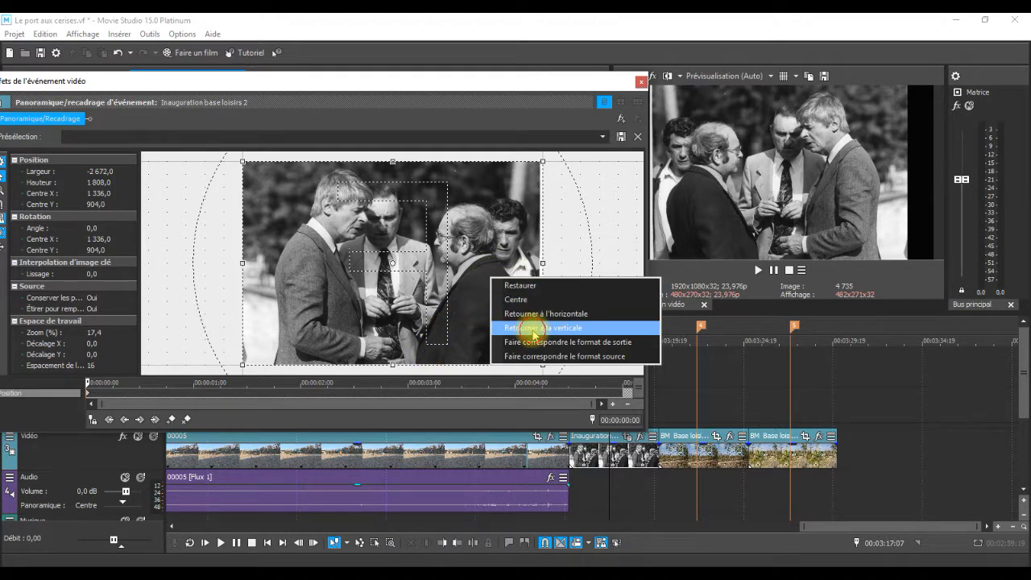
pyautogui.click(533, 330)
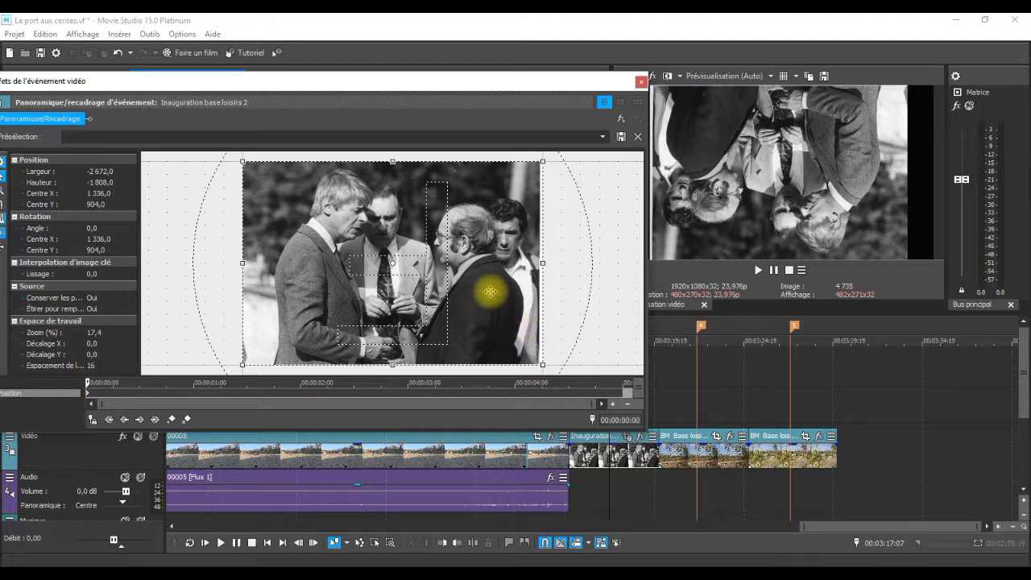
pyautogui.rightClick(495, 256)
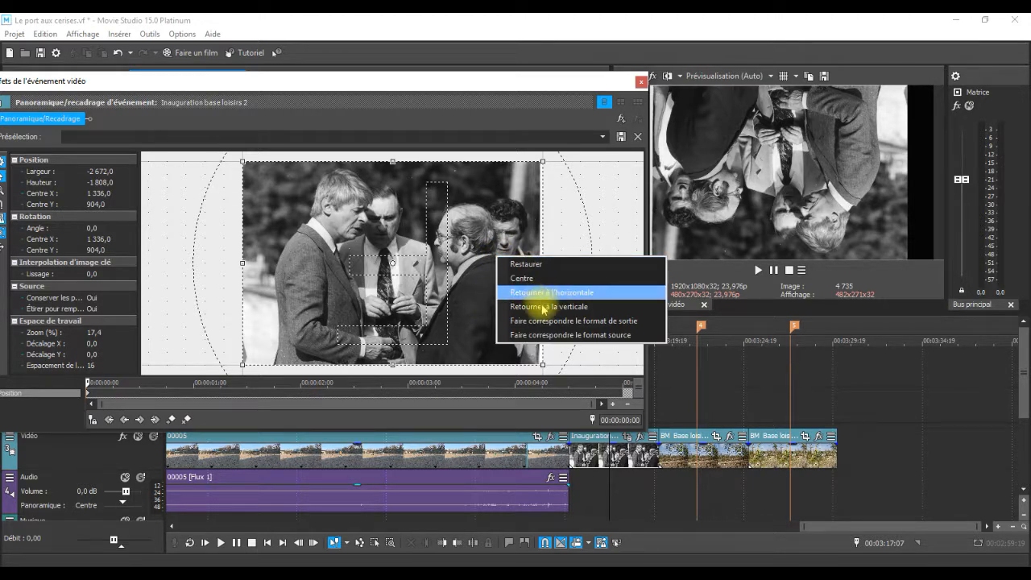
pyautogui.click(548, 307)
pyautogui.rightClick(500, 280)
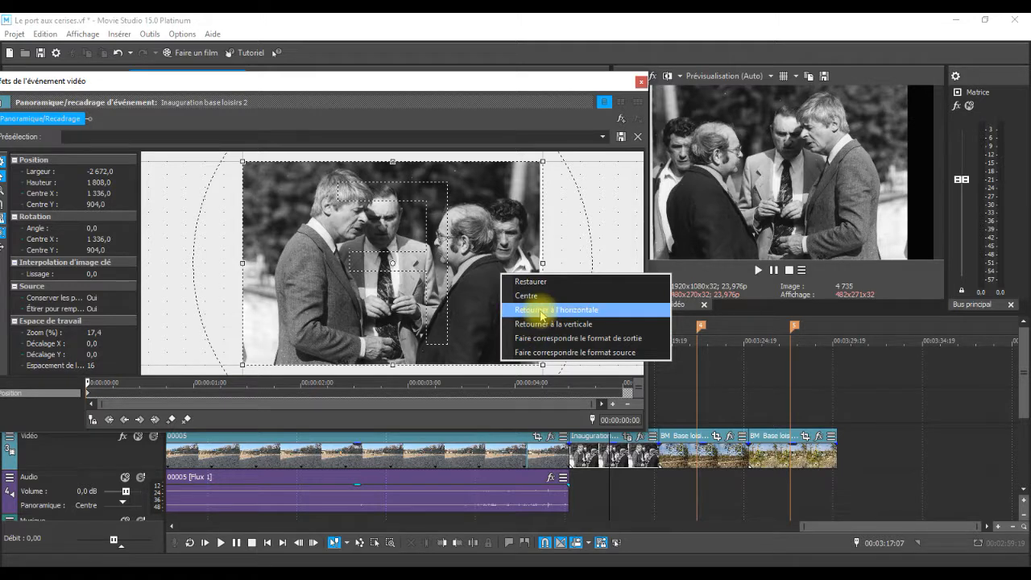
pyautogui.click(540, 309)
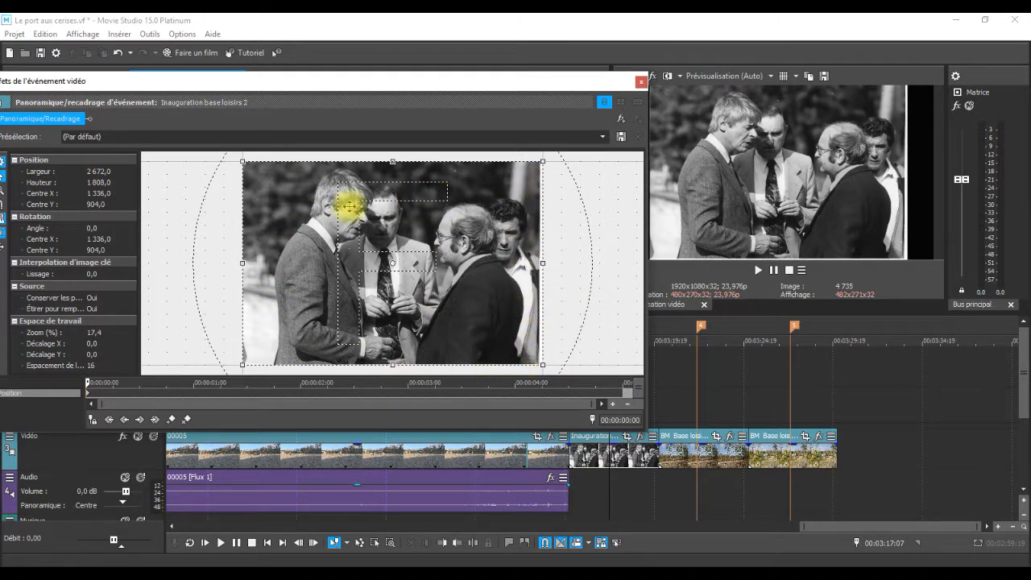
# Match the Inauguration base loisirs 2 crop frame to the output format and move the window clear of the video preview.
pyautogui.rightClick(492, 246)
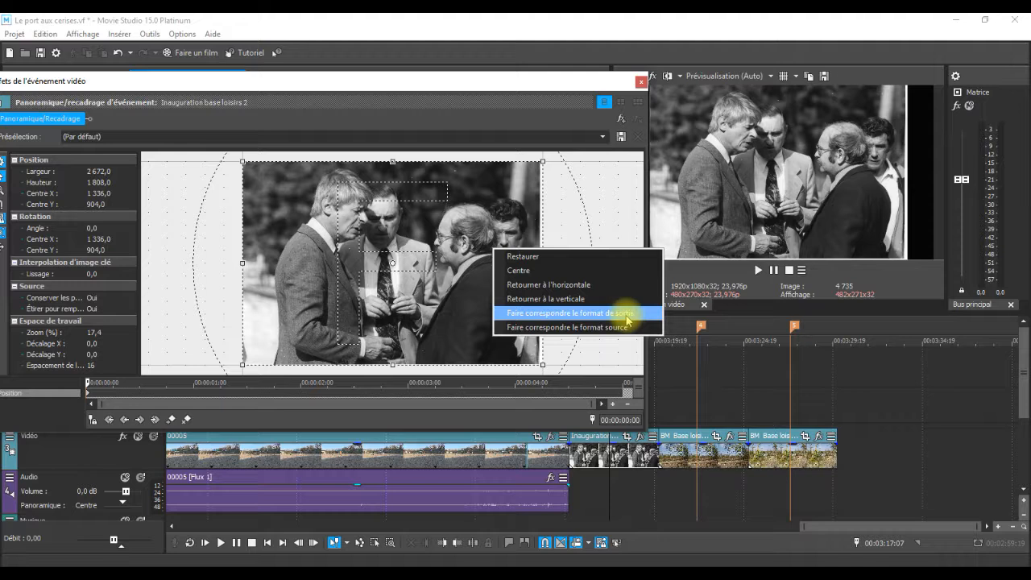
pyautogui.click(582, 318)
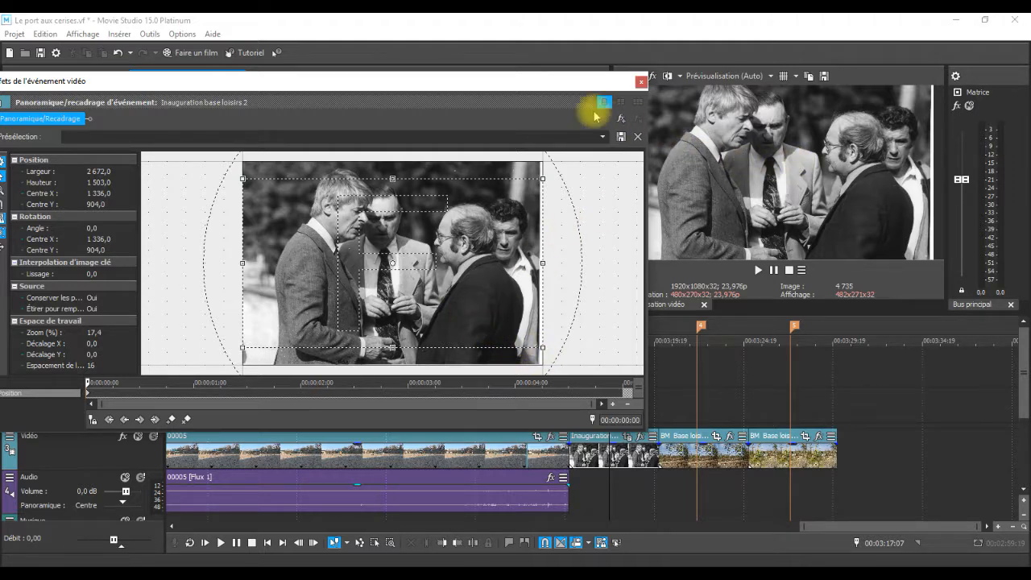
pyautogui.moveTo(553, 83); pyautogui.dragTo(493, 83)
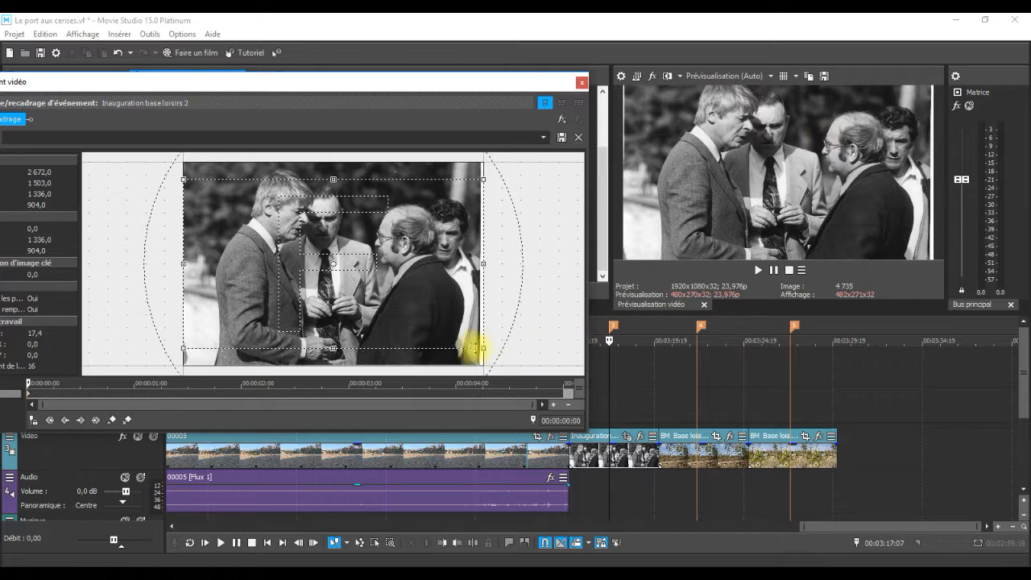
# Shrink the photo's crop frame to about 2 568,8 × 1 445,0, centre it near 1 318,8 and 783,6, and close the window.
pyautogui.moveTo(483, 346); pyautogui.dragTo(479, 345)
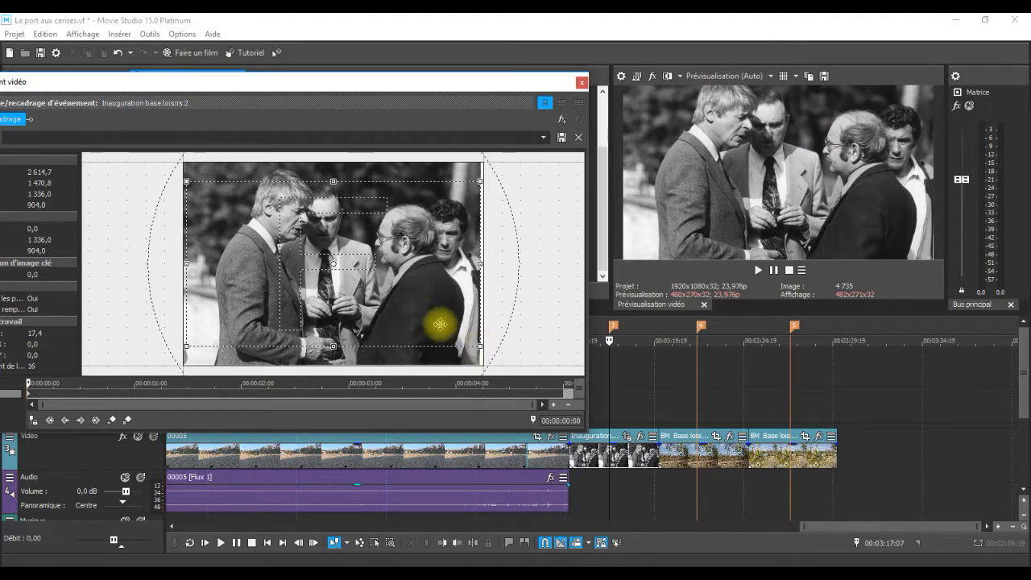
pyautogui.moveTo(389, 330); pyautogui.dragTo(392, 318)
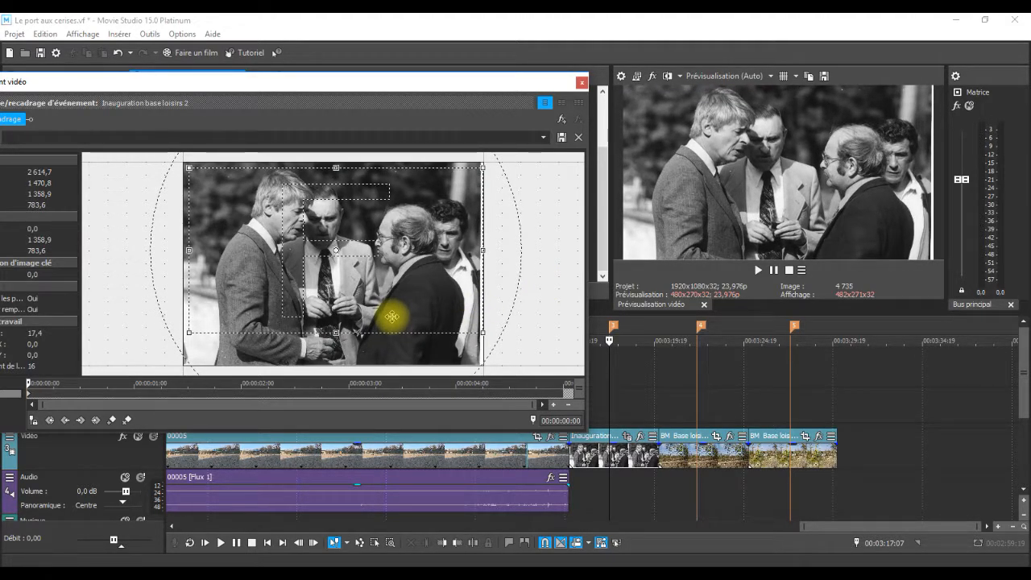
pyautogui.moveTo(482, 253); pyautogui.dragTo(438, 275)
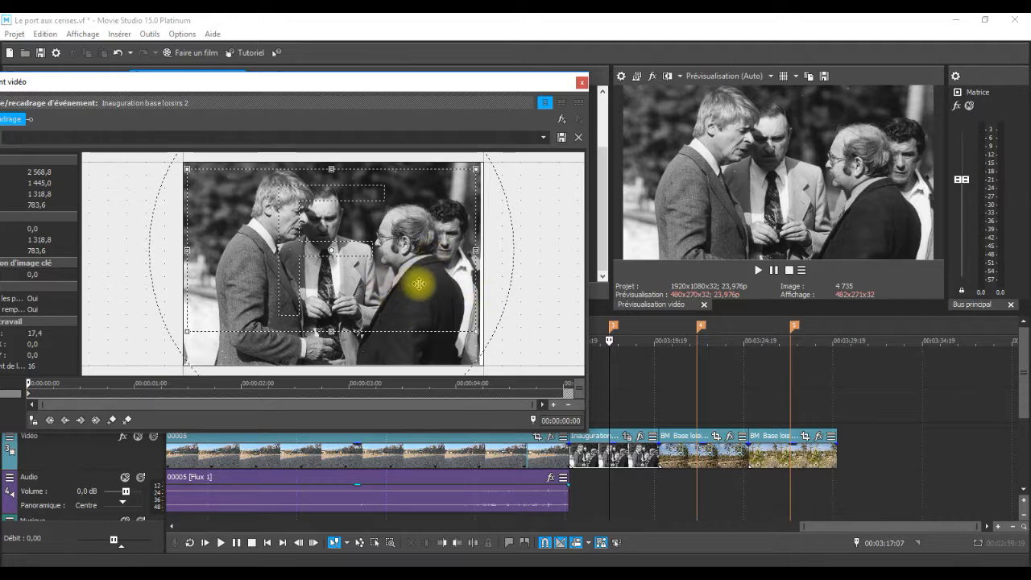
pyautogui.click(580, 81)
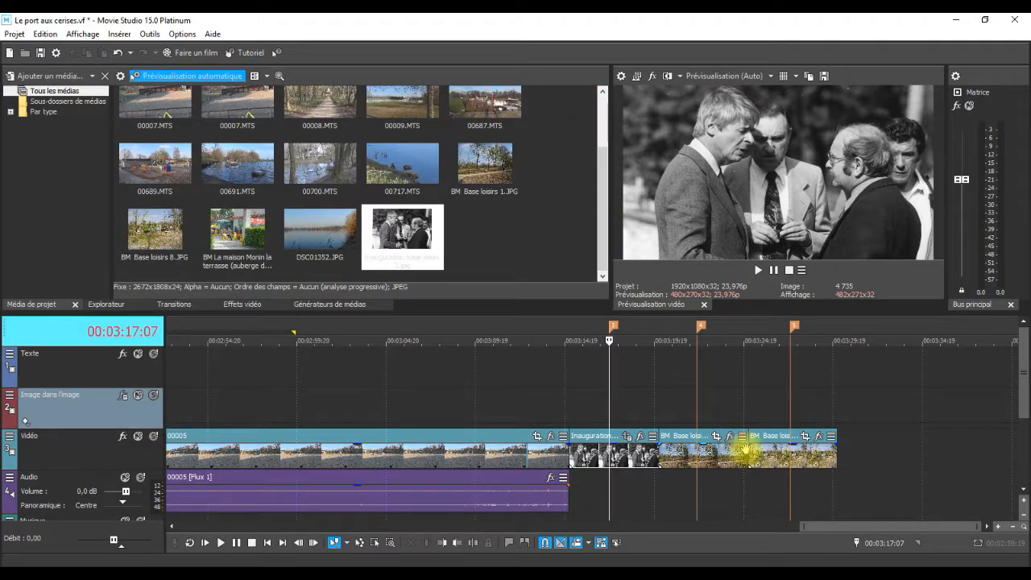
# Match the BM Base loisirs 1 photo's crop to the output format and shift its centre to about 1 130,6 and 992,4.
pyautogui.click(690, 394)
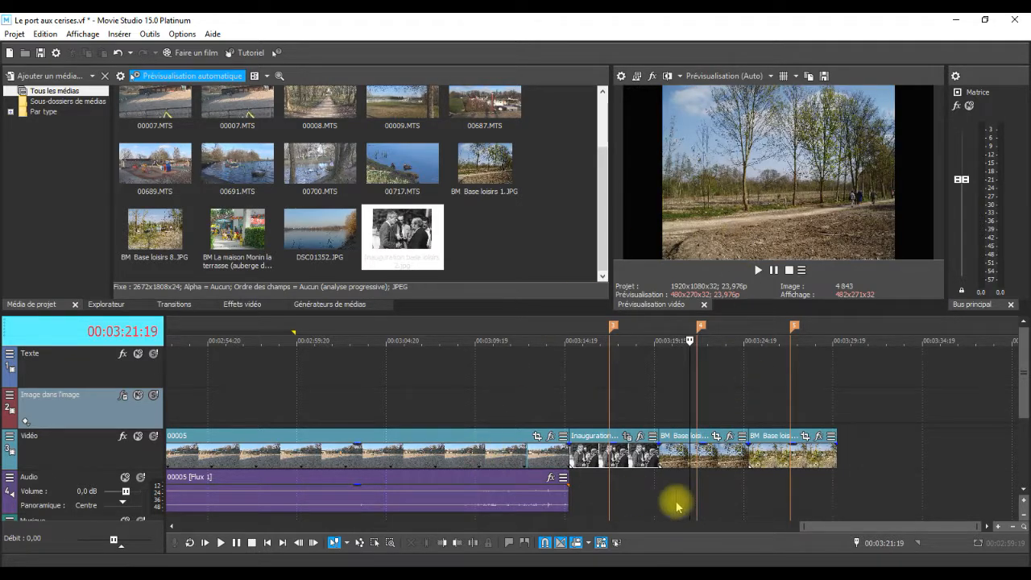
pyautogui.click(716, 437)
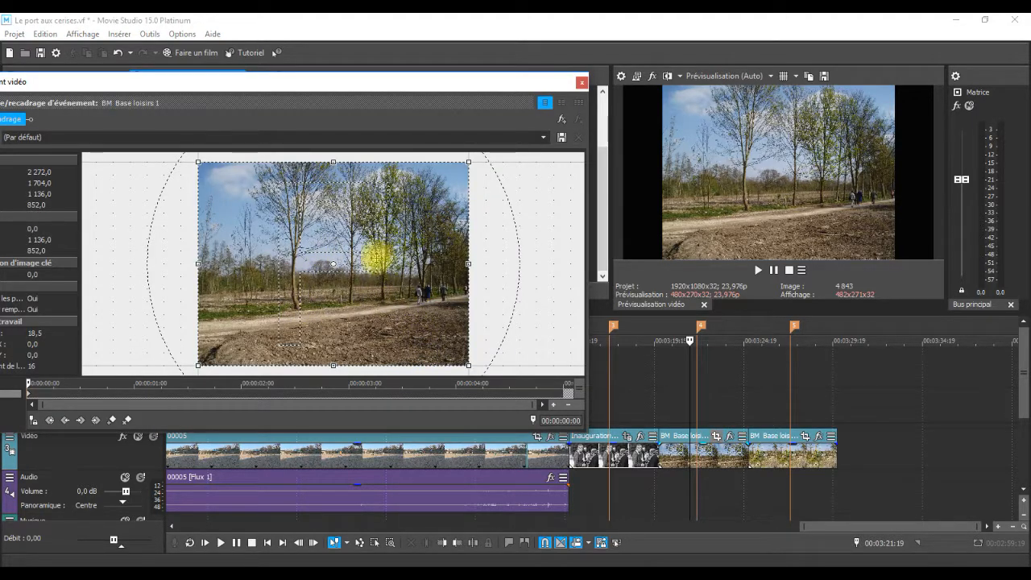
pyautogui.rightClick(394, 247)
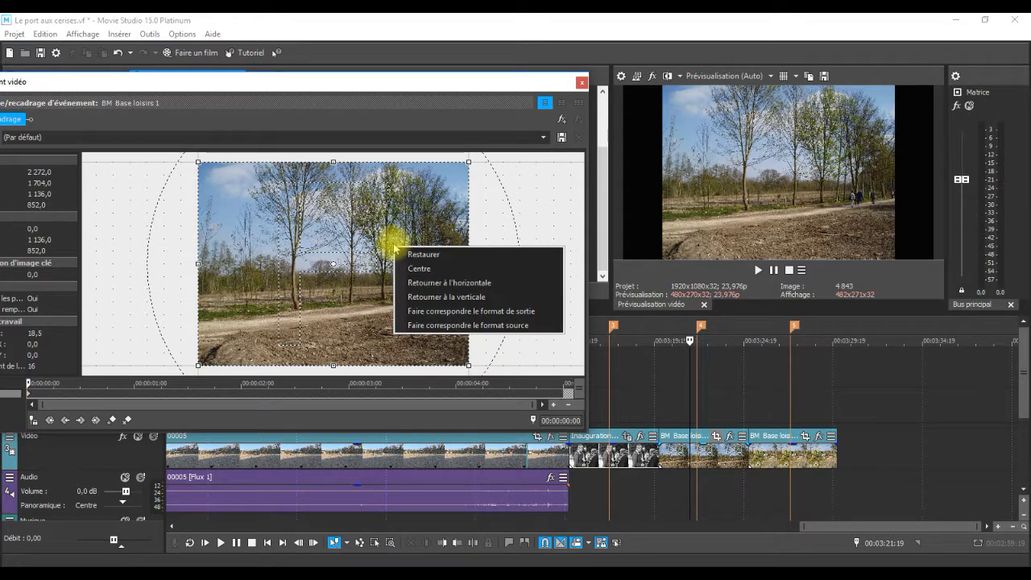
pyautogui.click(475, 312)
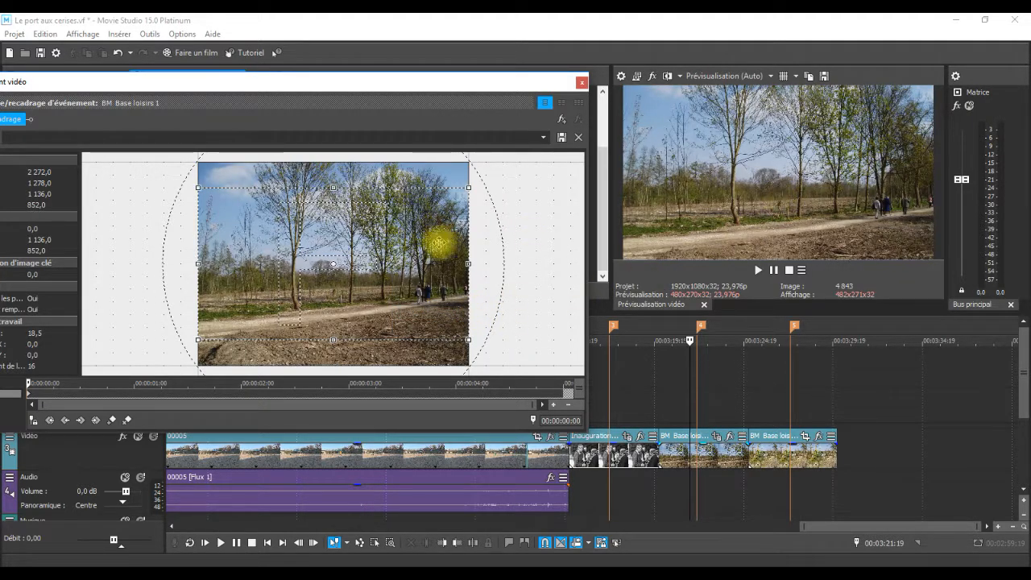
pyautogui.moveTo(409, 234); pyautogui.dragTo(406, 250)
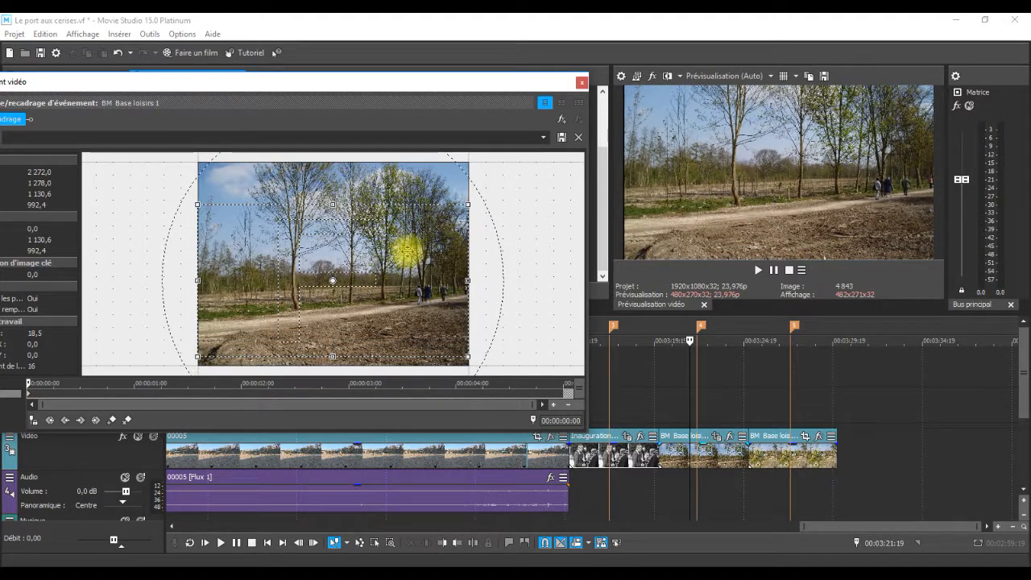
pyautogui.click(581, 82)
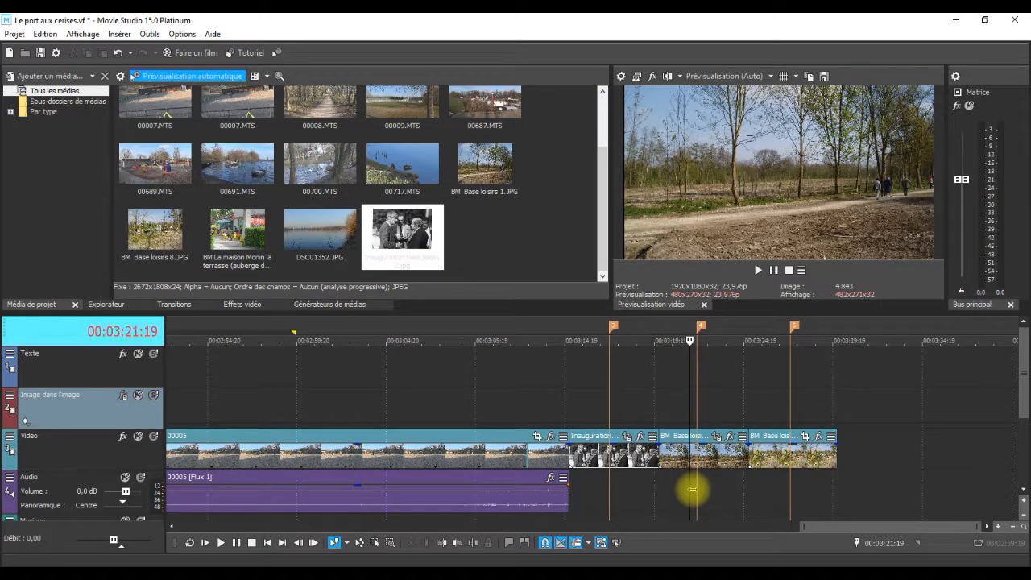
# Match the BM Base loisirs 8 photo's crop frame to the output format and close the pan/crop window.
pyautogui.click(771, 455)
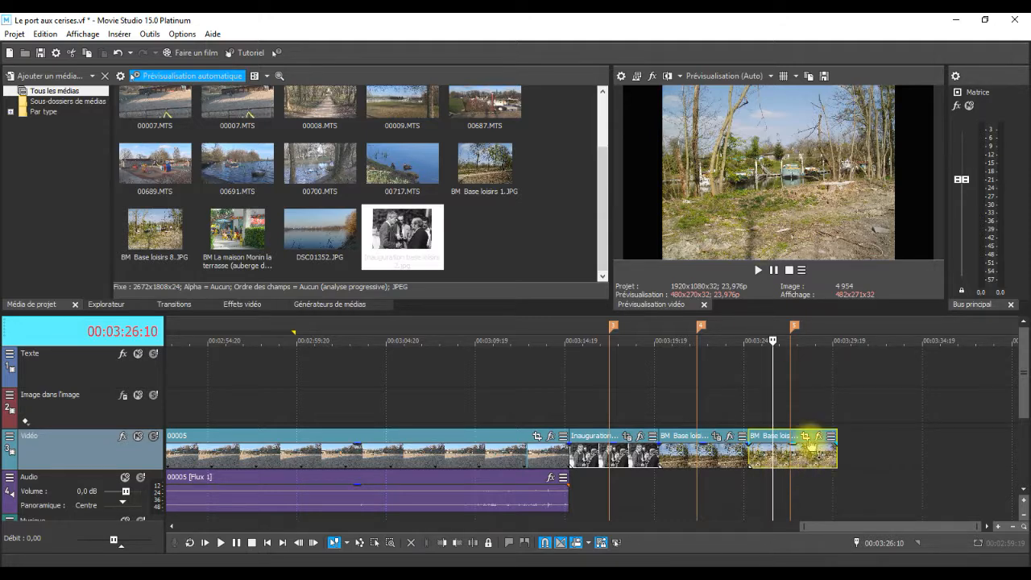
pyautogui.click(805, 437)
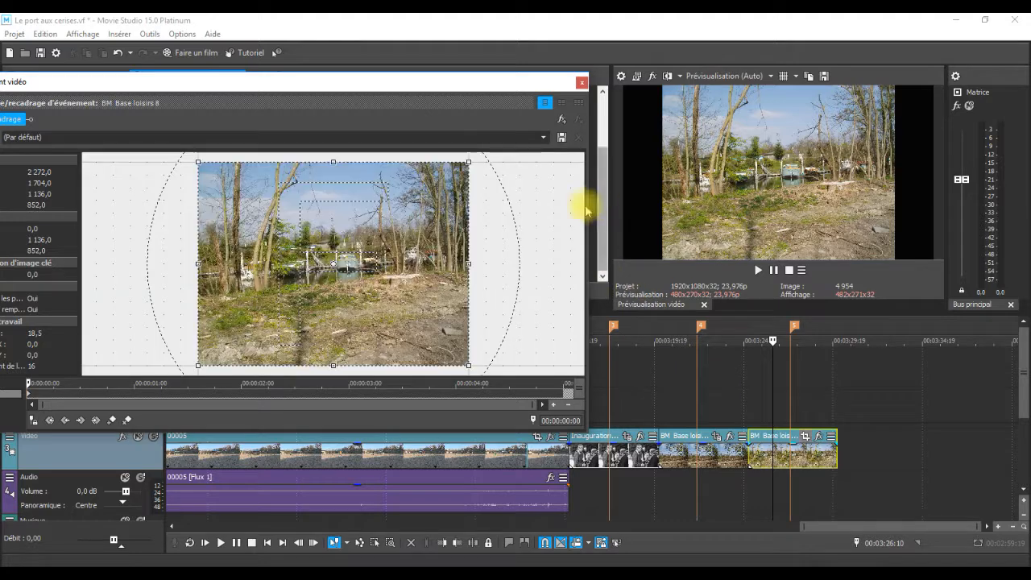
pyautogui.rightClick(403, 214)
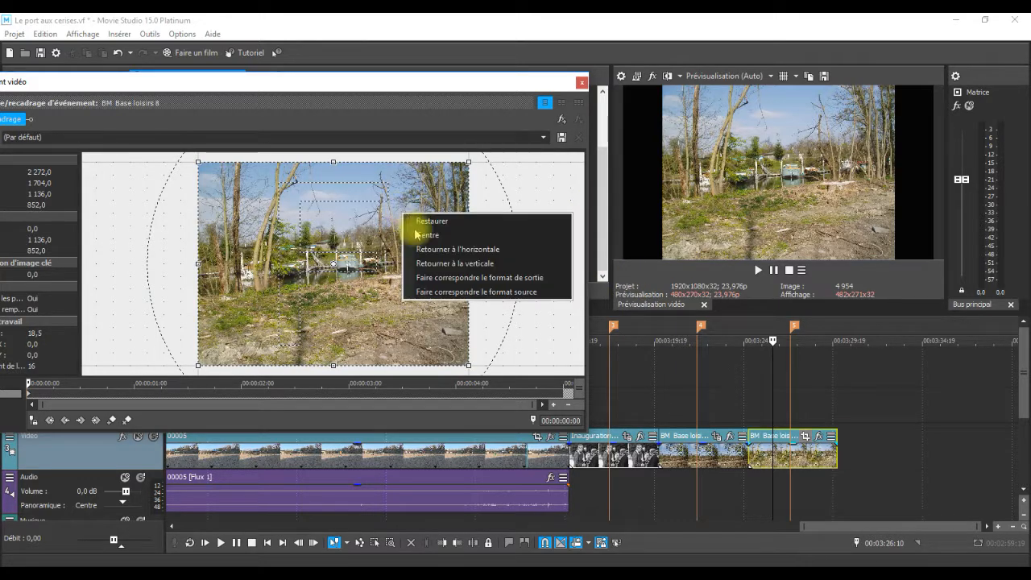
pyautogui.click(460, 277)
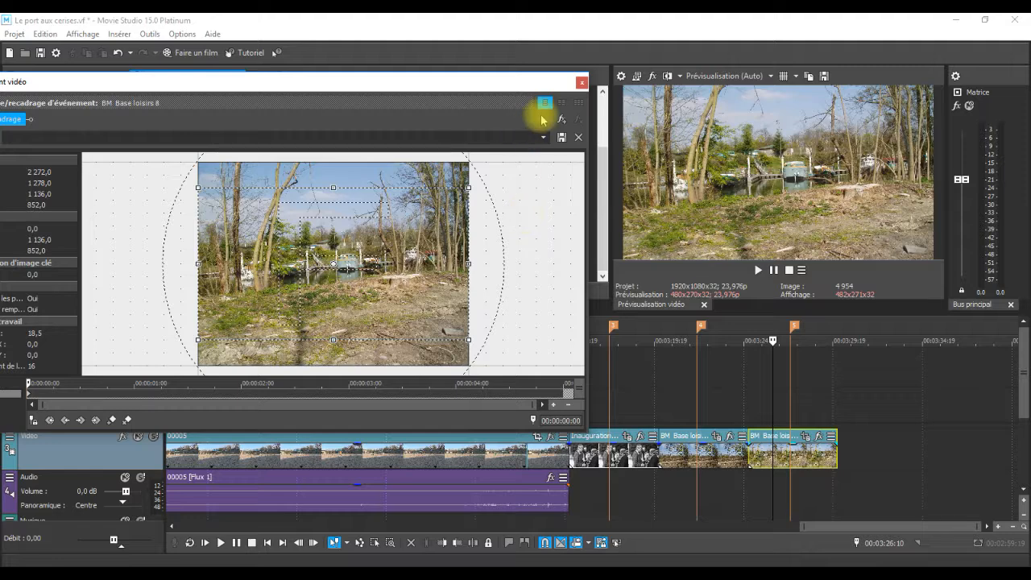
pyautogui.click(580, 82)
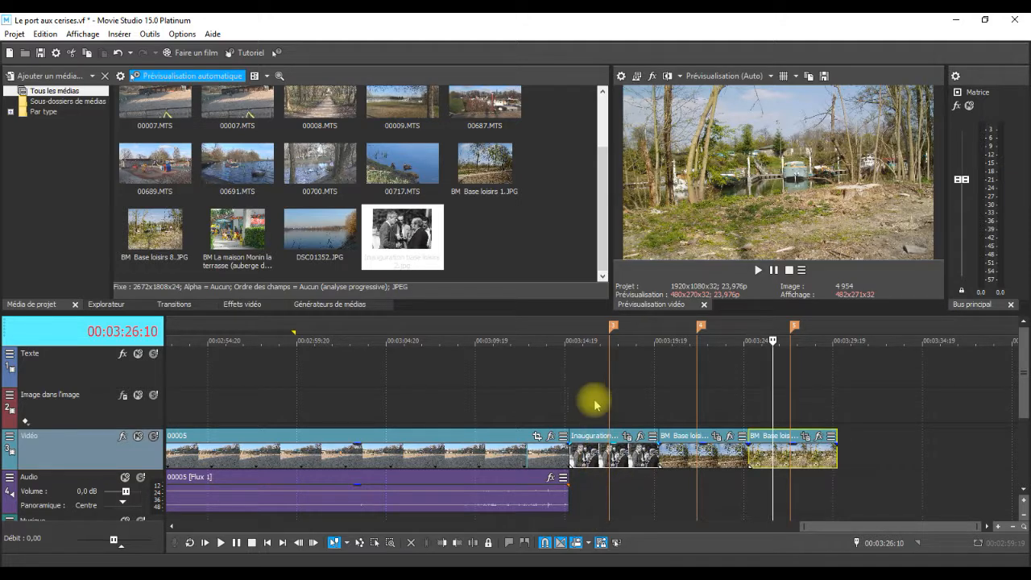
# Move the Inauguration photo onto the Texte track above the end of clip 00005 and place the playhead over it at 00:03:09:09.
pyautogui.click(594, 457)
pyautogui.moveTo(593, 458); pyautogui.dragTo(458, 370)
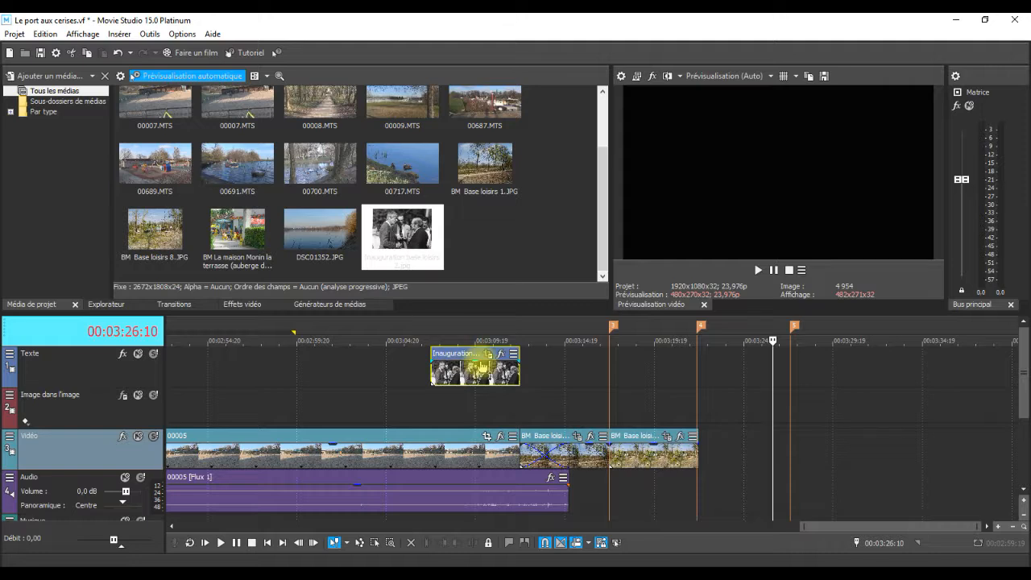
pyautogui.click(468, 327)
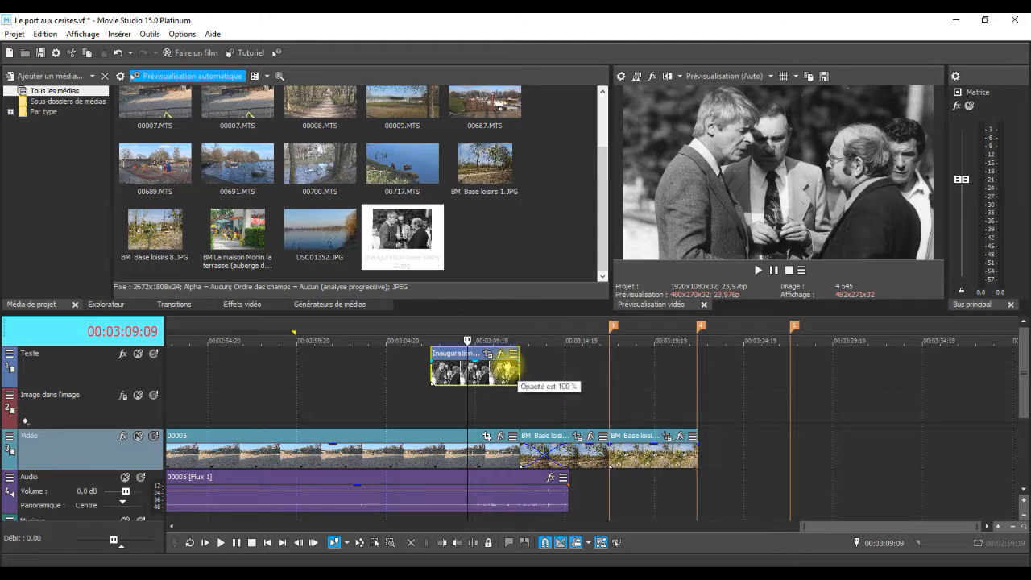
# Enlarge the Inauguration photo's crop frame to about 5 755,5 × 3 237,5 and shift its centre to about 2 646,7 and 302,9.
pyautogui.click(488, 354)
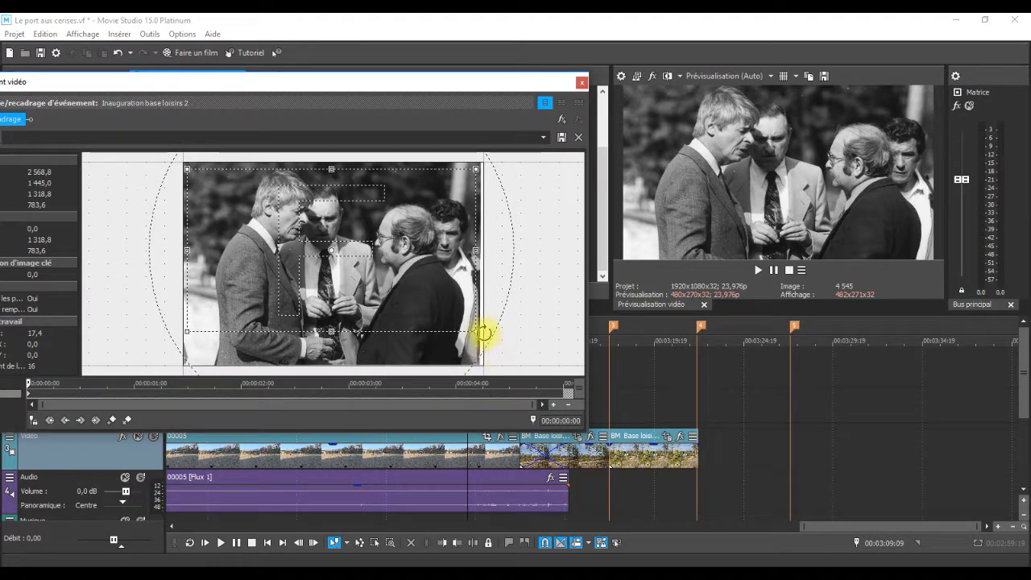
pyautogui.moveTo(475, 330); pyautogui.dragTo(656, 477)
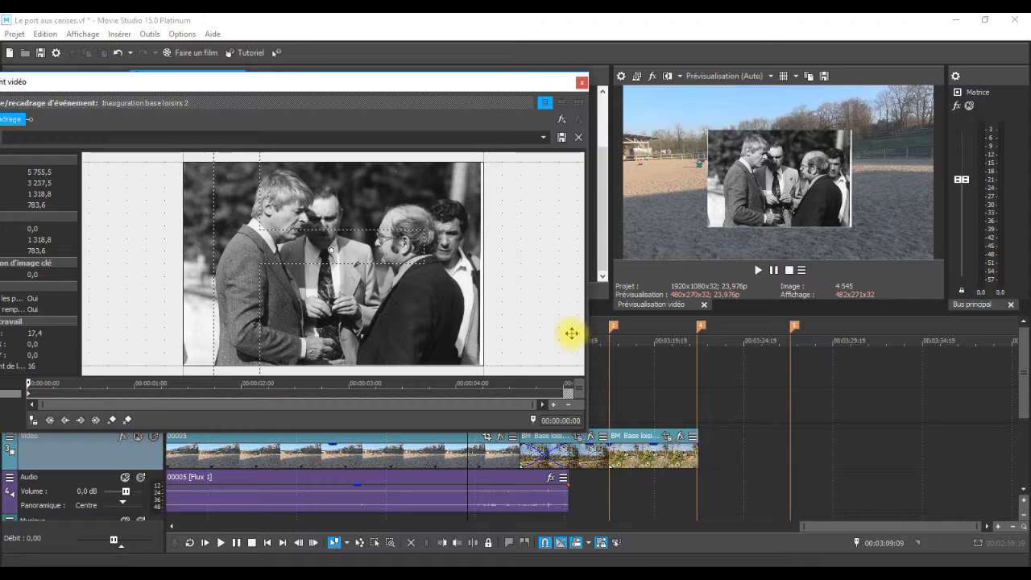
pyautogui.scroll(-2, 570, 332)
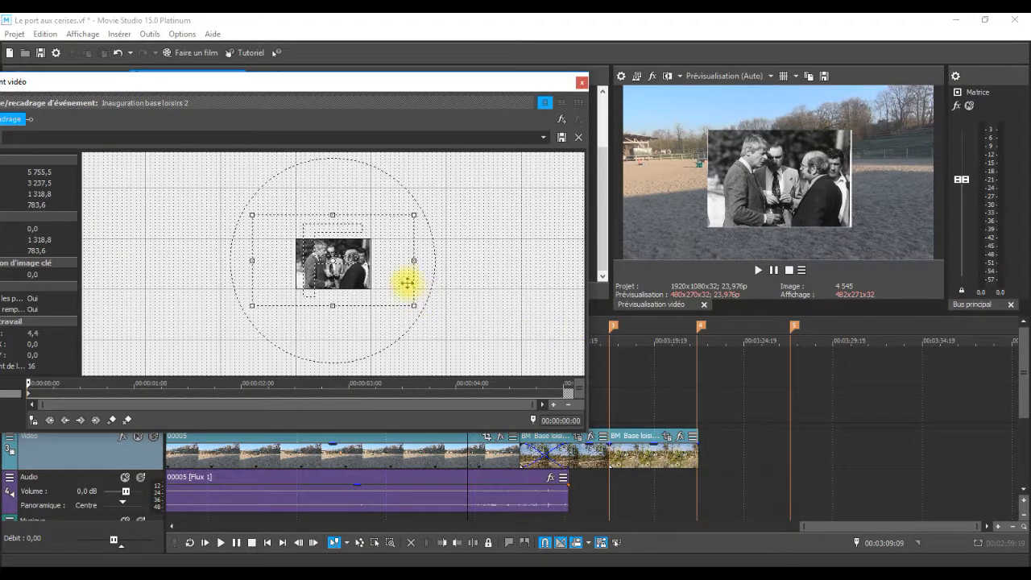
pyautogui.moveTo(400, 265); pyautogui.dragTo(363, 250)
pyautogui.moveTo(397, 246); pyautogui.dragTo(437, 249)
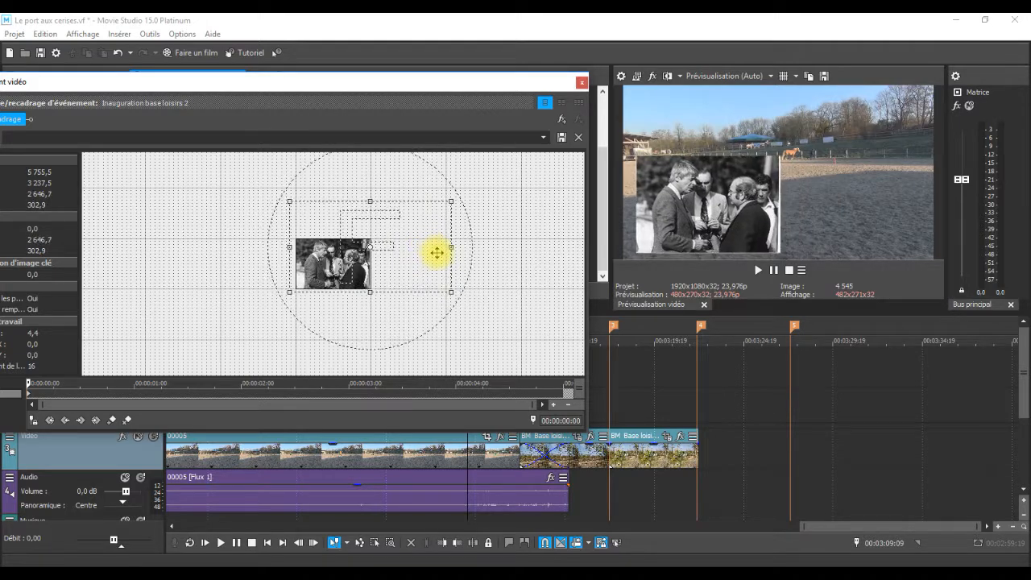
# Enlarge the photo's crop frame to about 11 221,0 × 6 311,8, centre it near 4 769,4 and -868,3, and close the window.
pyautogui.scroll(-4, 500, 246)
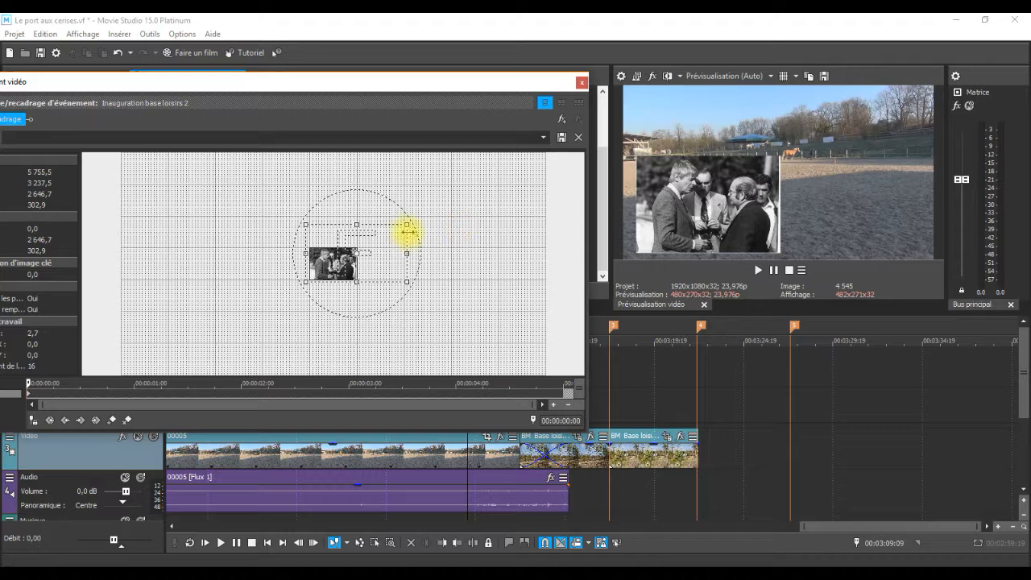
pyautogui.moveTo(414, 220); pyautogui.dragTo(459, 197)
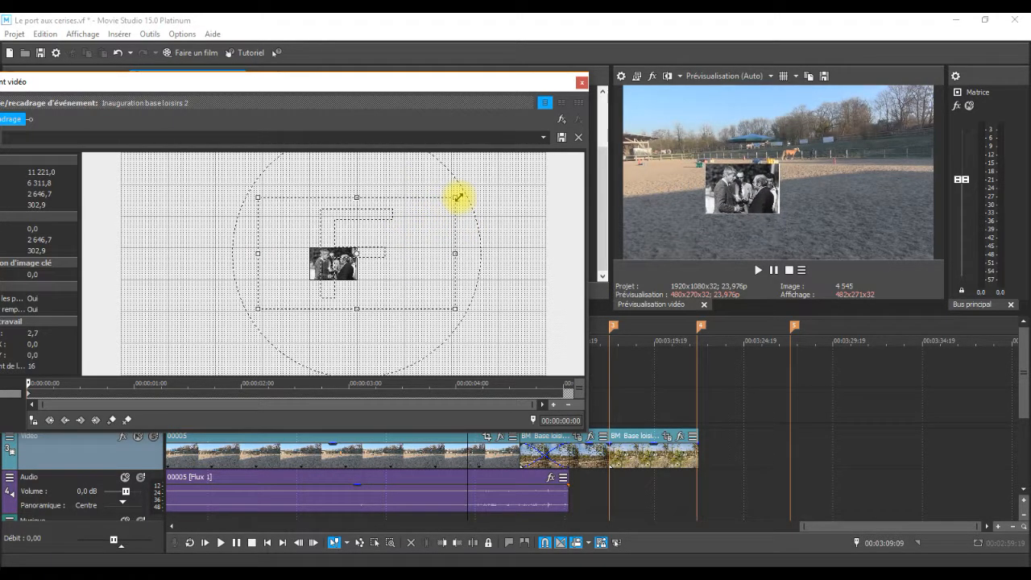
pyautogui.moveTo(400, 274); pyautogui.dragTo(438, 254)
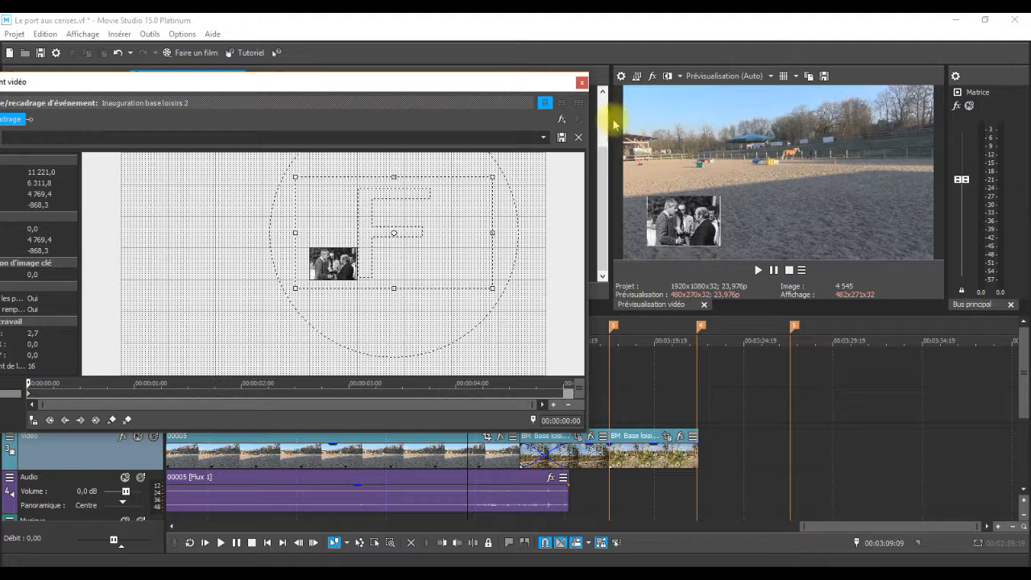
pyautogui.click(581, 83)
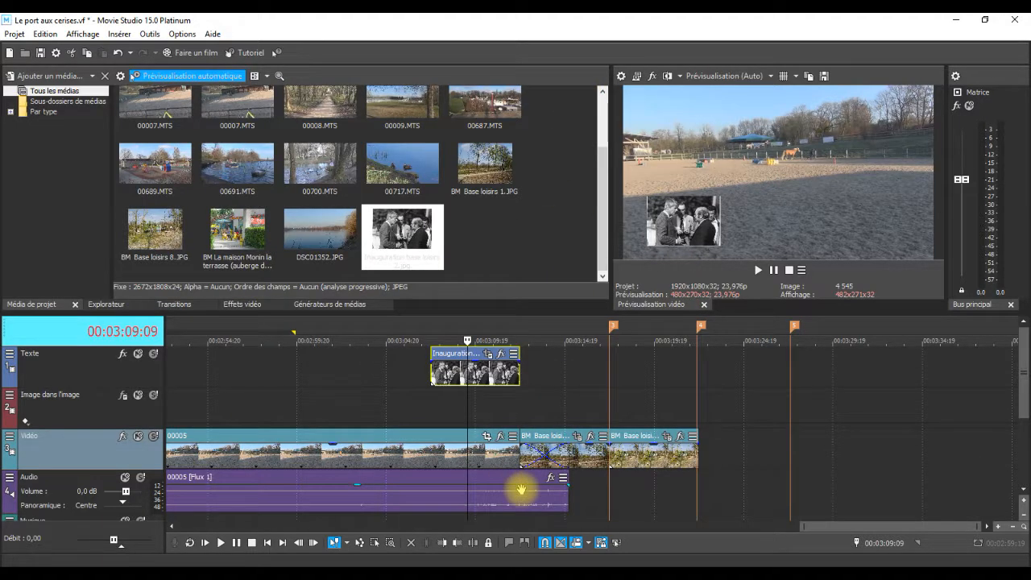